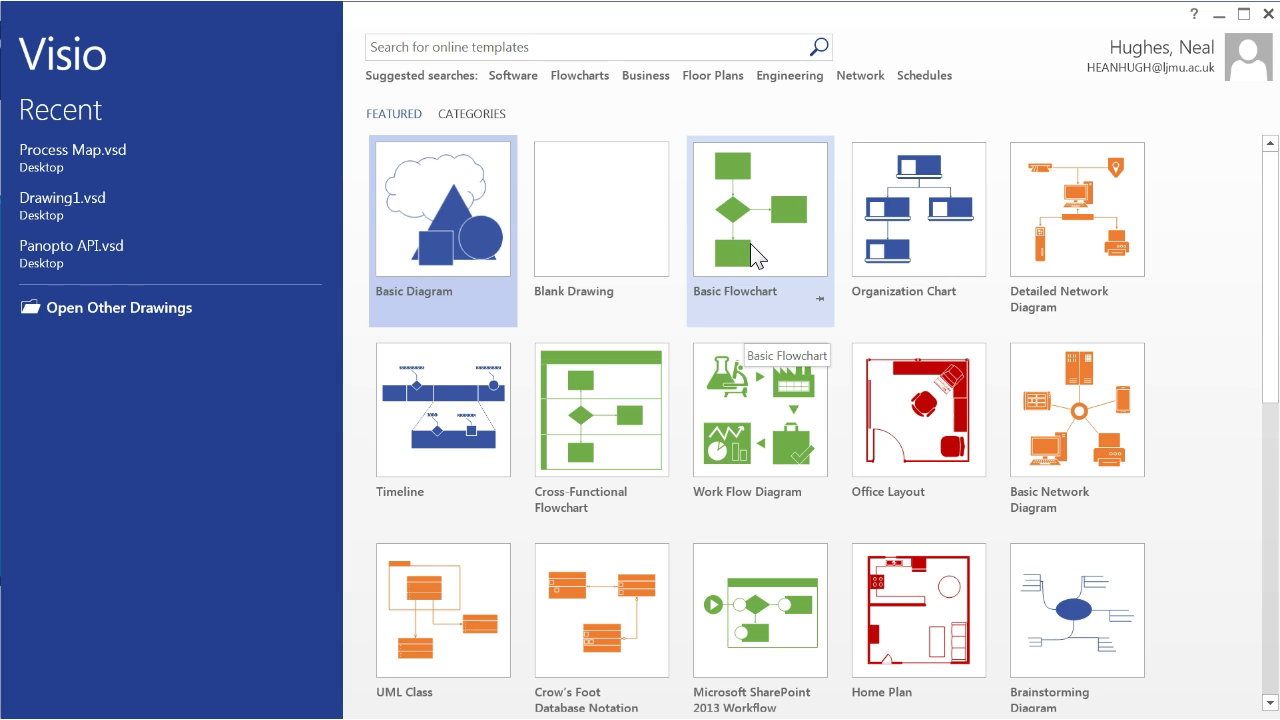
- Create a new blank drawing from the Basic Flowchart template
{"action": "left_click", "coordinate": [750, 243]}
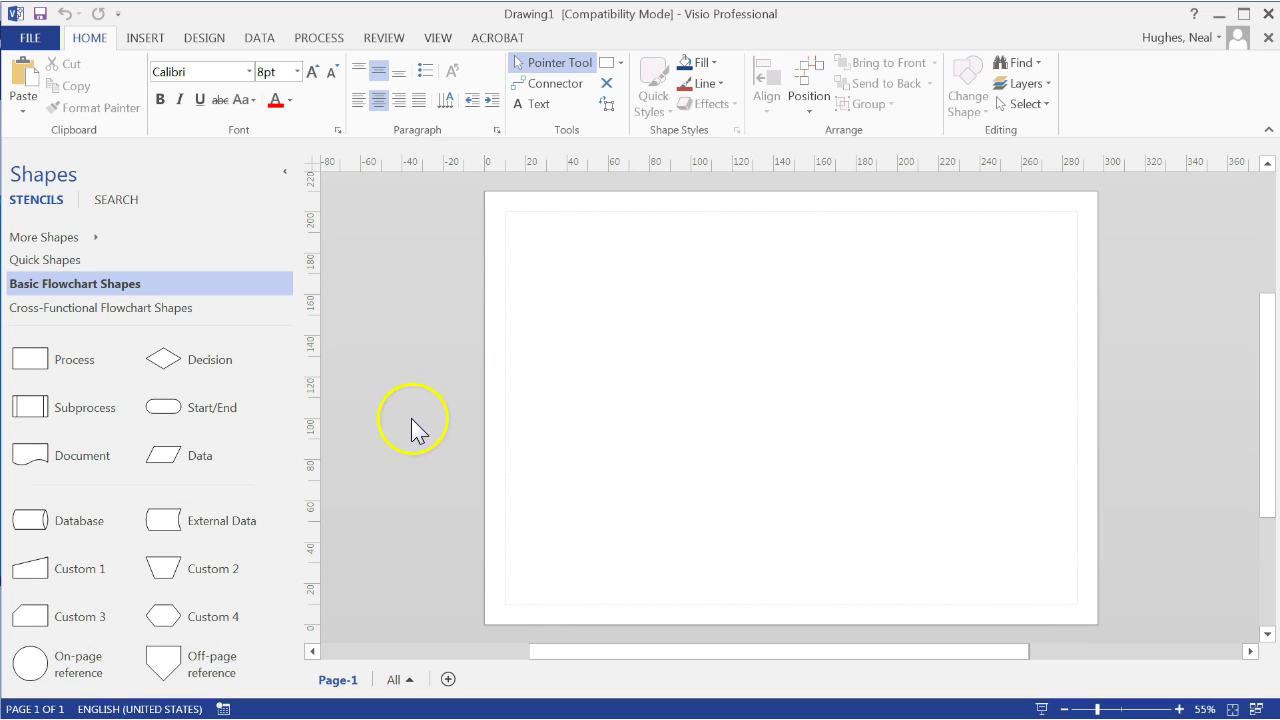
- Save the drawing to the Desktop under the name ProcessMap.vsd
{"action": "left_click", "coordinate": [28, 38]}
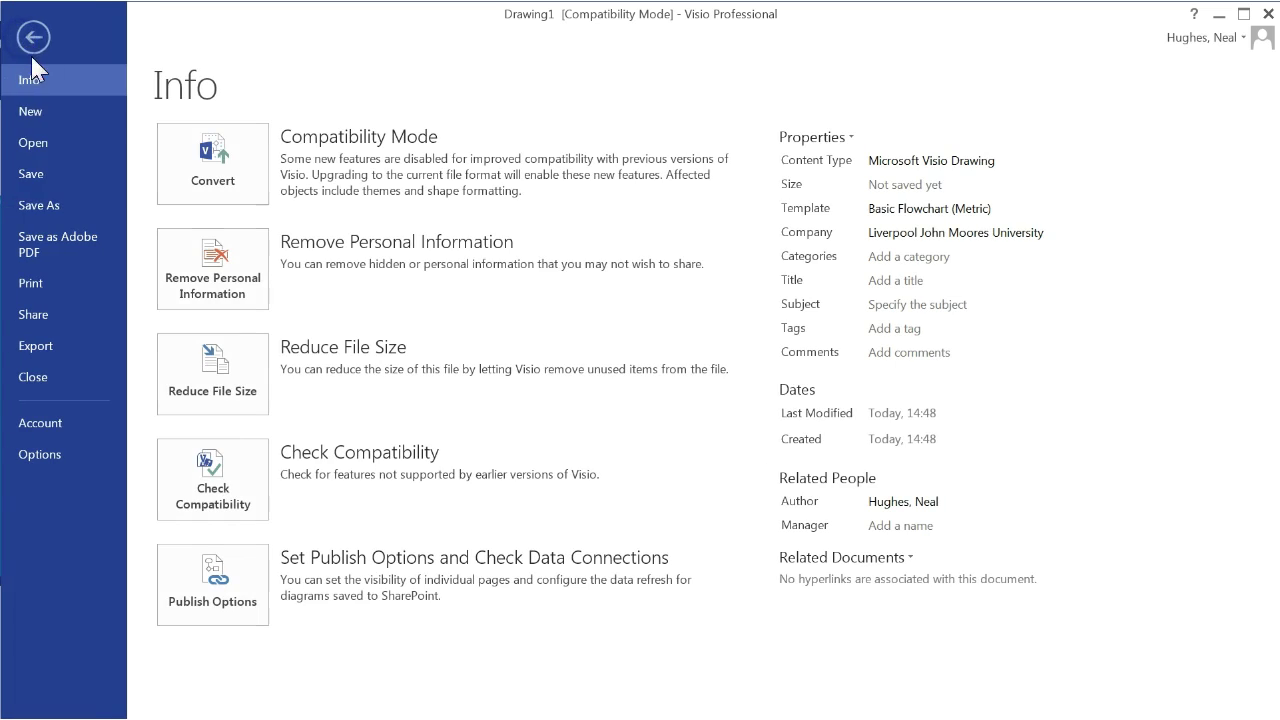
{"action": "left_click", "coordinate": [46, 172]}
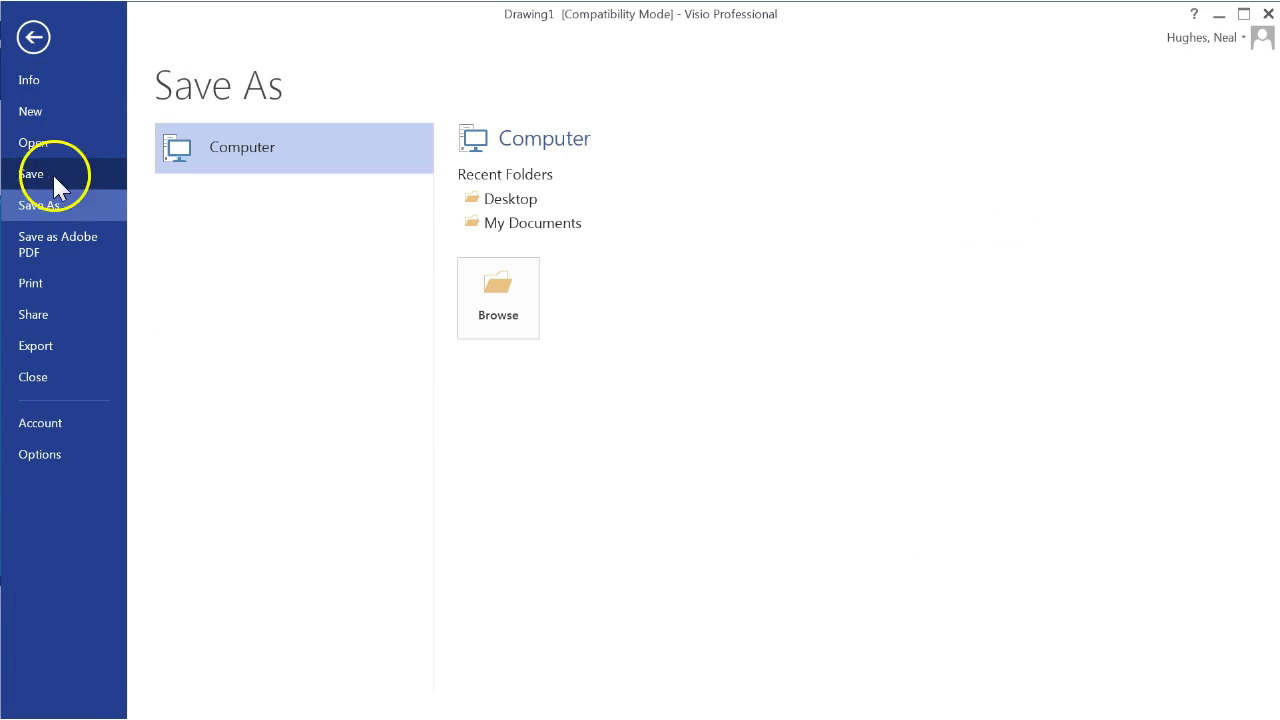
{"action": "left_click", "coordinate": [488, 200]}
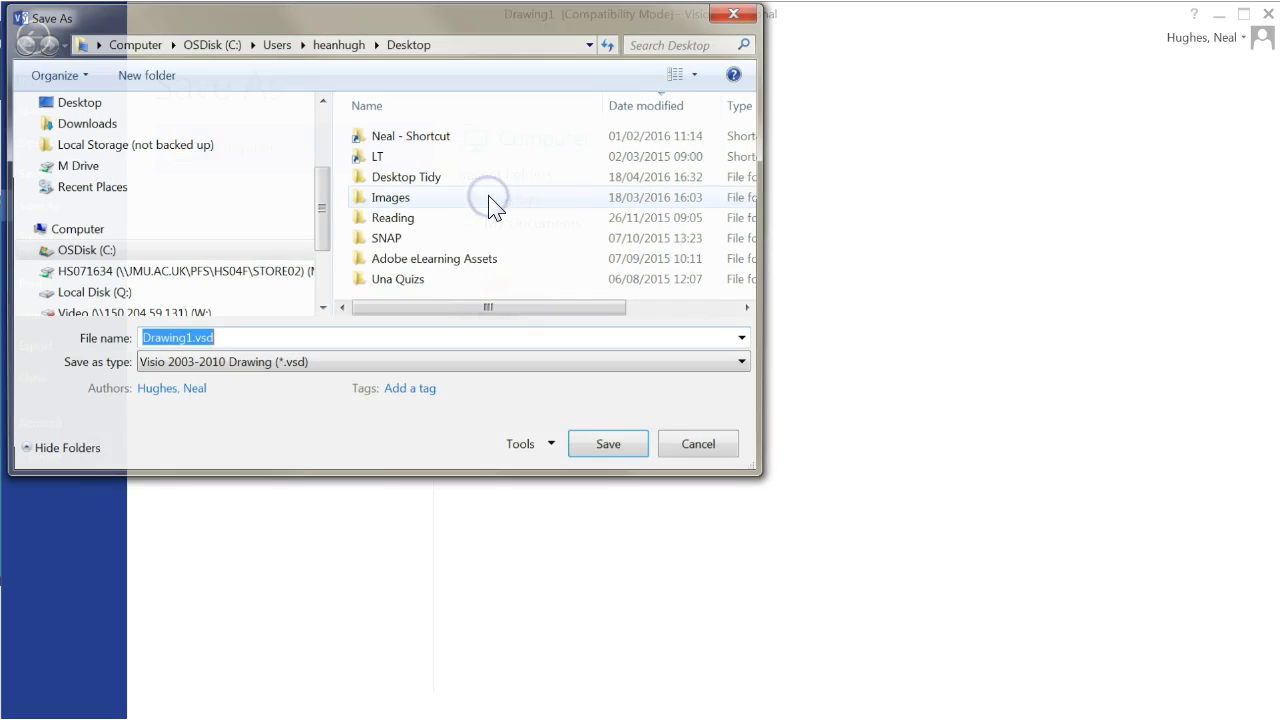
{"action": "left_click_drag", "start_coordinate": [188, 339], "coordinate": [126, 339]}
{"action": "type", "text": "ProcessMap"}
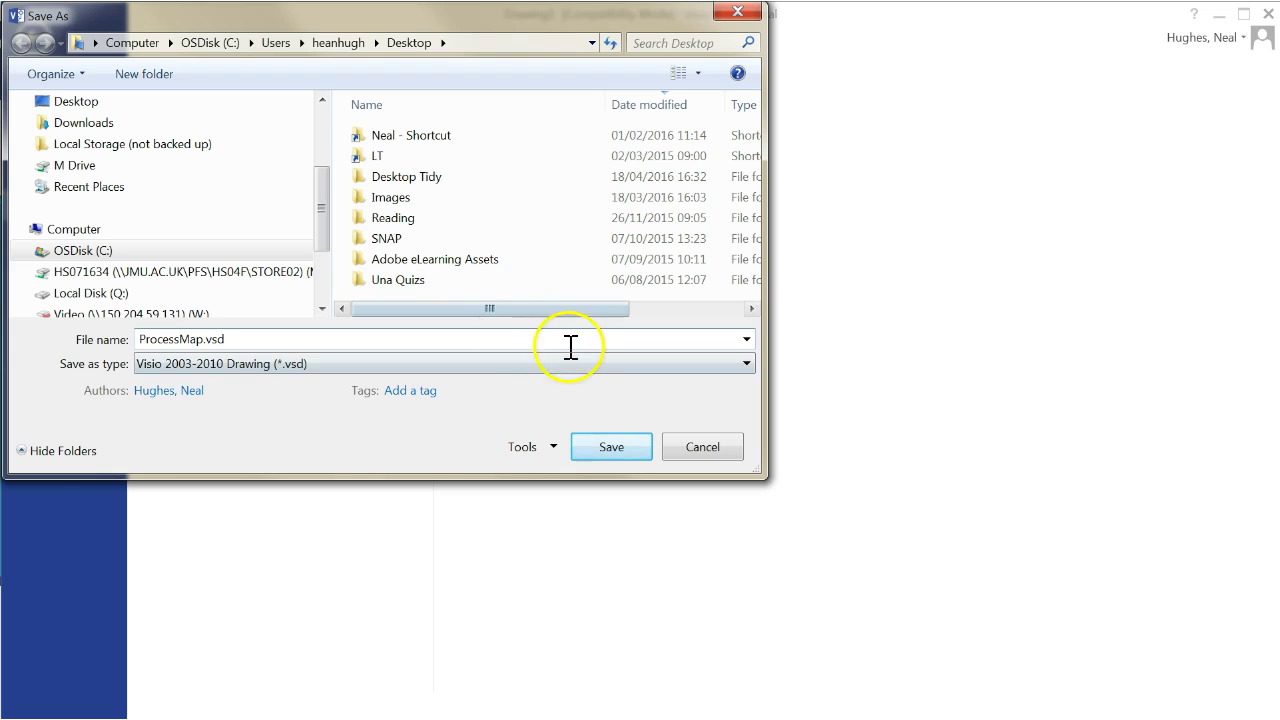
{"action": "left_click", "coordinate": [610, 447]}
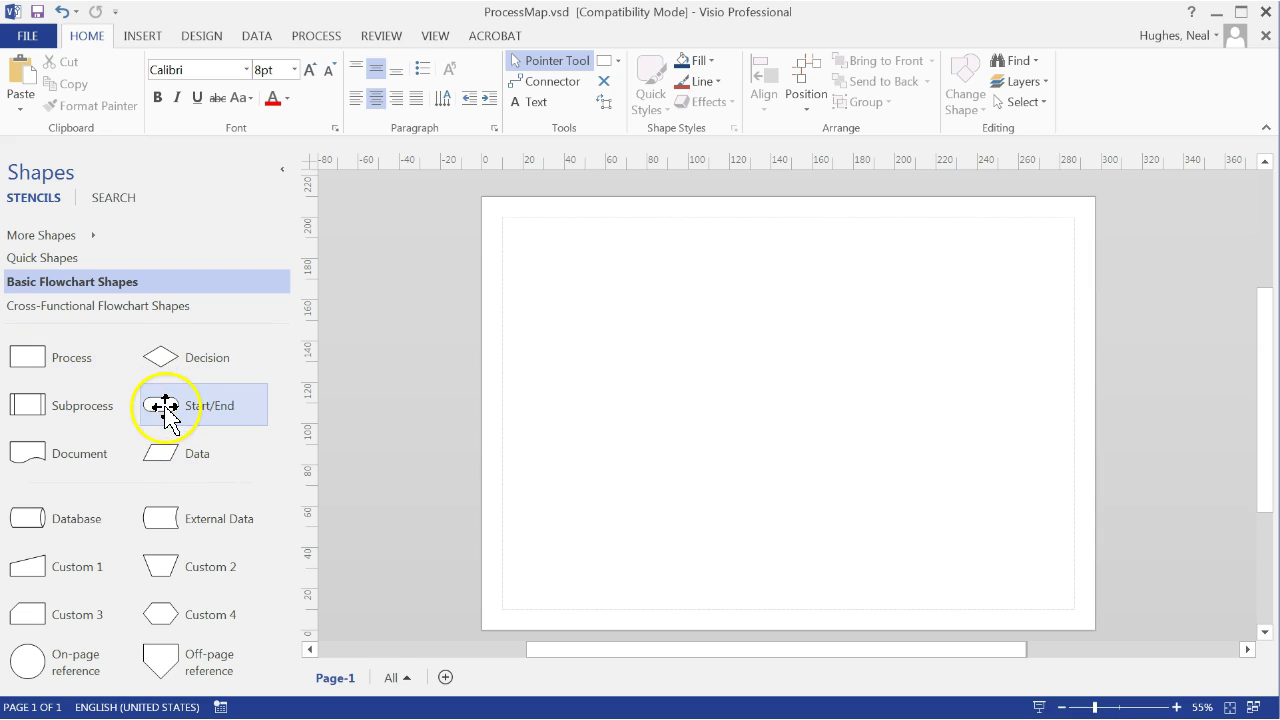
- Place a Start/End terminator near the page's top-left and zoom in on it
{"action": "left_click_drag", "start_coordinate": [163, 405], "coordinate": [541, 263]}
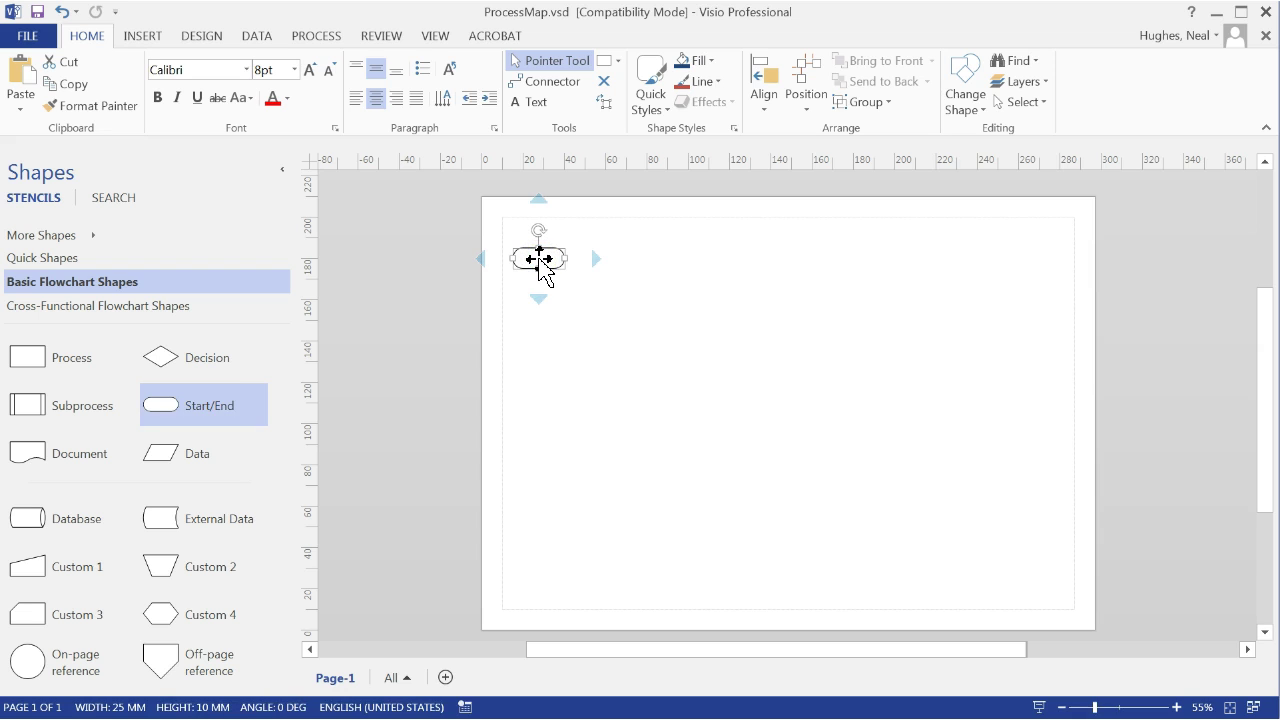
{"action": "left_click", "coordinate": [637, 304]}
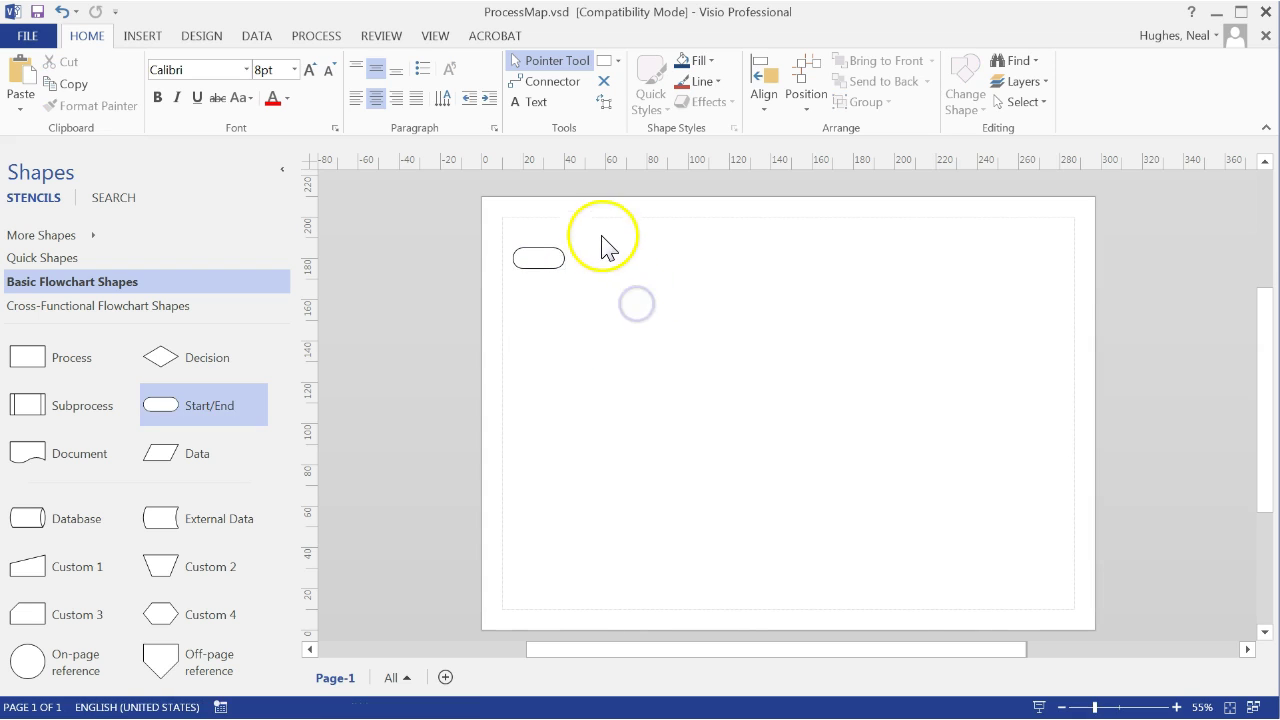
{"action": "left_click", "coordinate": [1176, 707]}
{"action": "left_click", "coordinate": [1176, 707]}
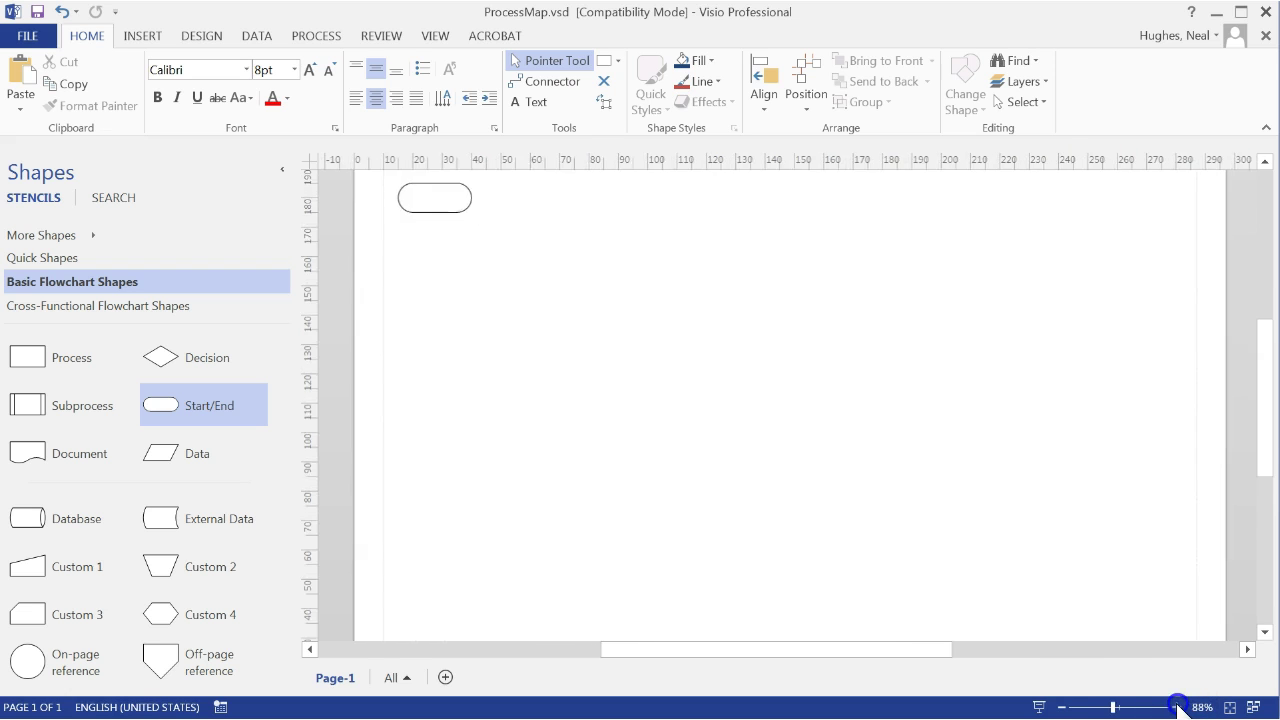
{"action": "left_click", "coordinate": [1176, 707]}
{"action": "left_click_drag", "start_coordinate": [743, 648], "coordinate": [774, 626]}
{"action": "left_click_drag", "start_coordinate": [1268, 378], "coordinate": [1270, 294]}
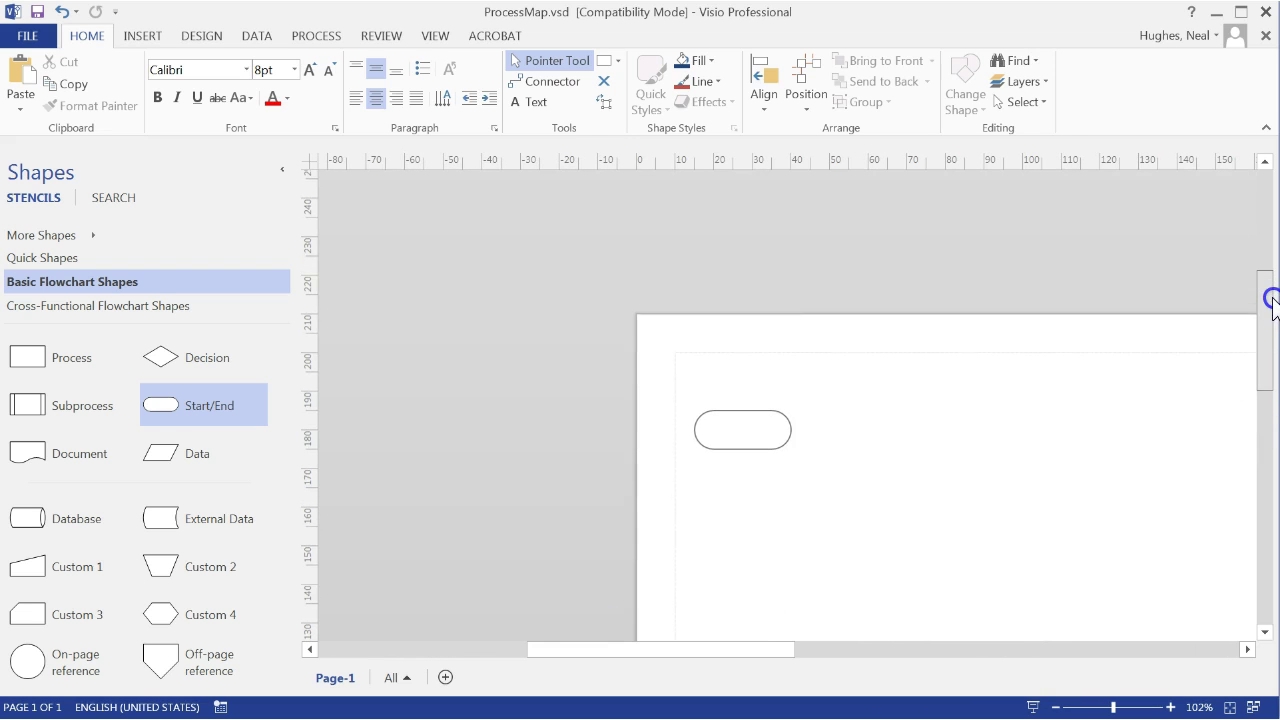
{"action": "left_click", "coordinate": [1170, 707]}
{"action": "left_click_drag", "start_coordinate": [776, 650], "coordinate": [829, 648]}
- Label the terminator shape 'Start'
{"action": "double_click", "coordinate": [538, 442]}
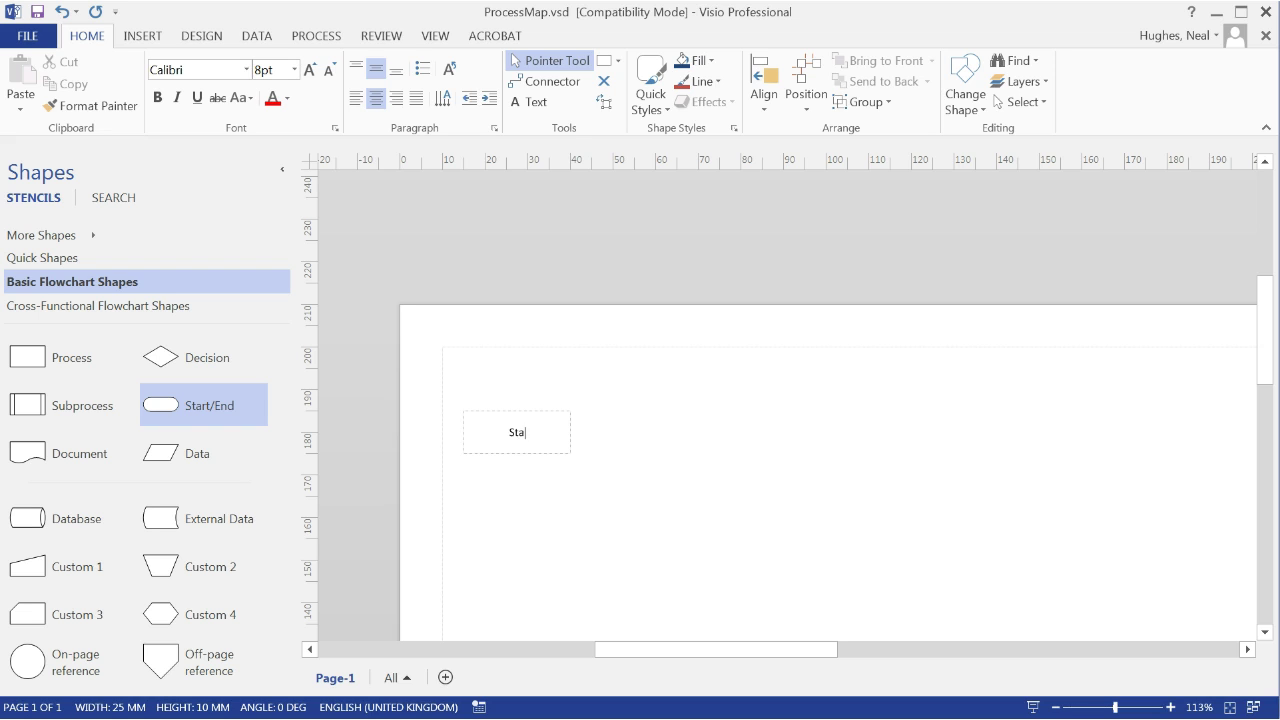
{"action": "left_click", "coordinate": [734, 322]}
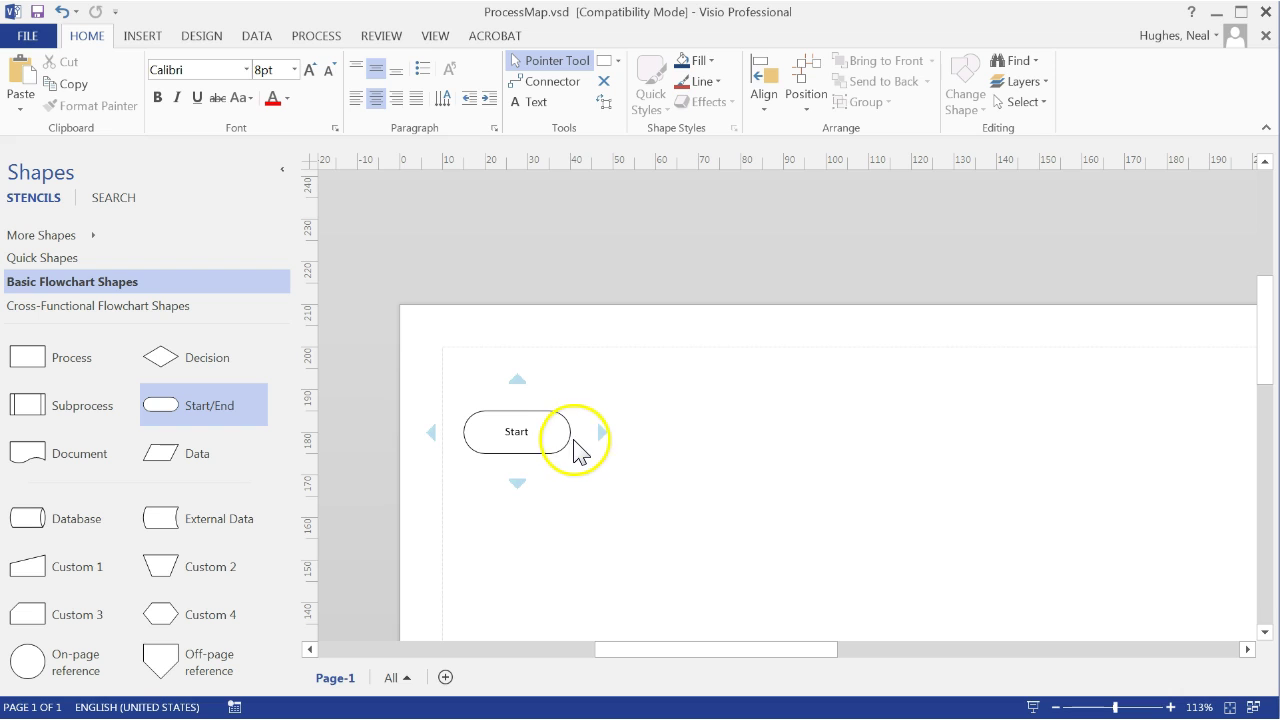
{"action": "mouse_move", "coordinate": [596, 430]}
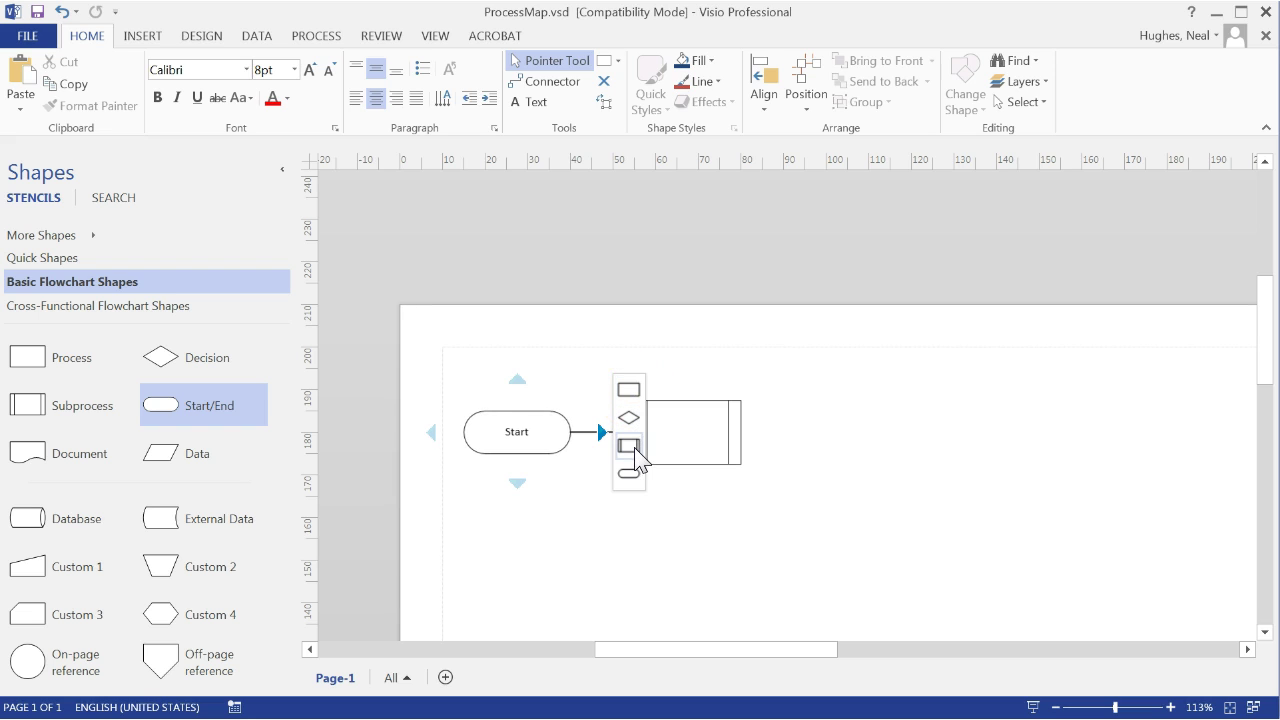
- Add a connected rectangle, two terminators, a diamond and a second rectangle with AutoConnect
{"action": "left_click", "coordinate": [630, 478]}
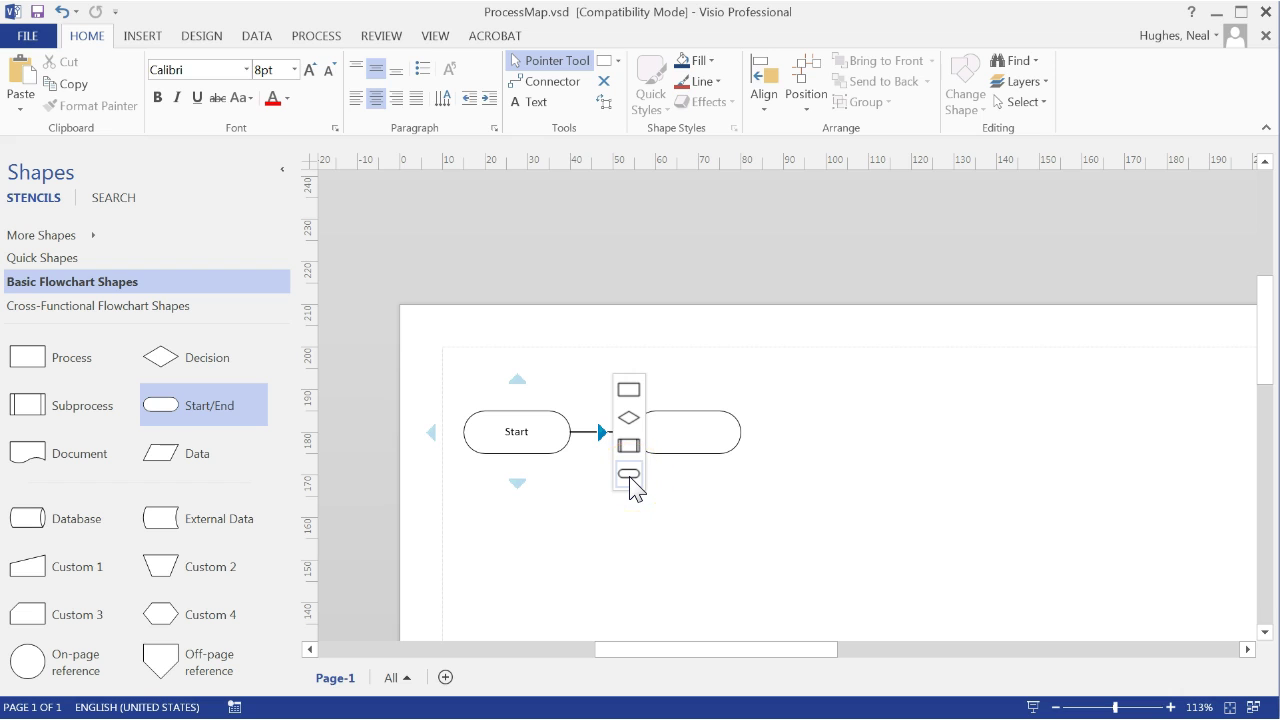
{"action": "left_click", "coordinate": [630, 391]}
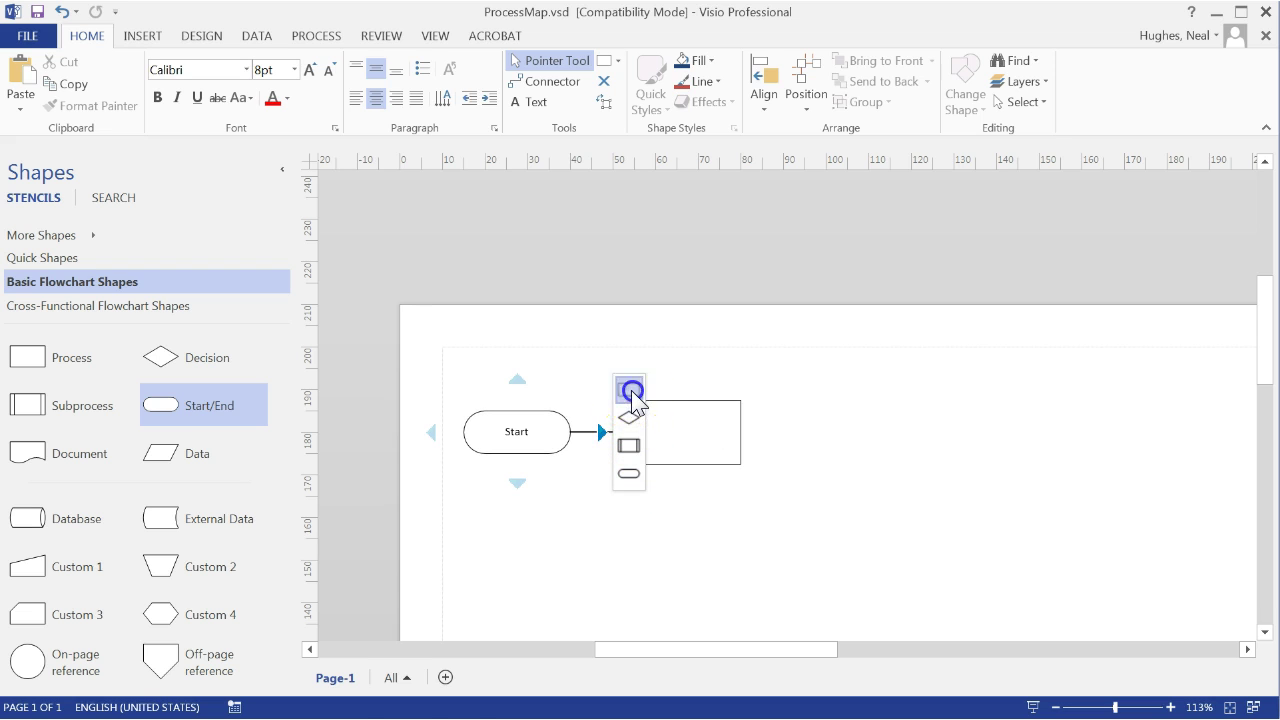
{"action": "left_click", "coordinate": [590, 519]}
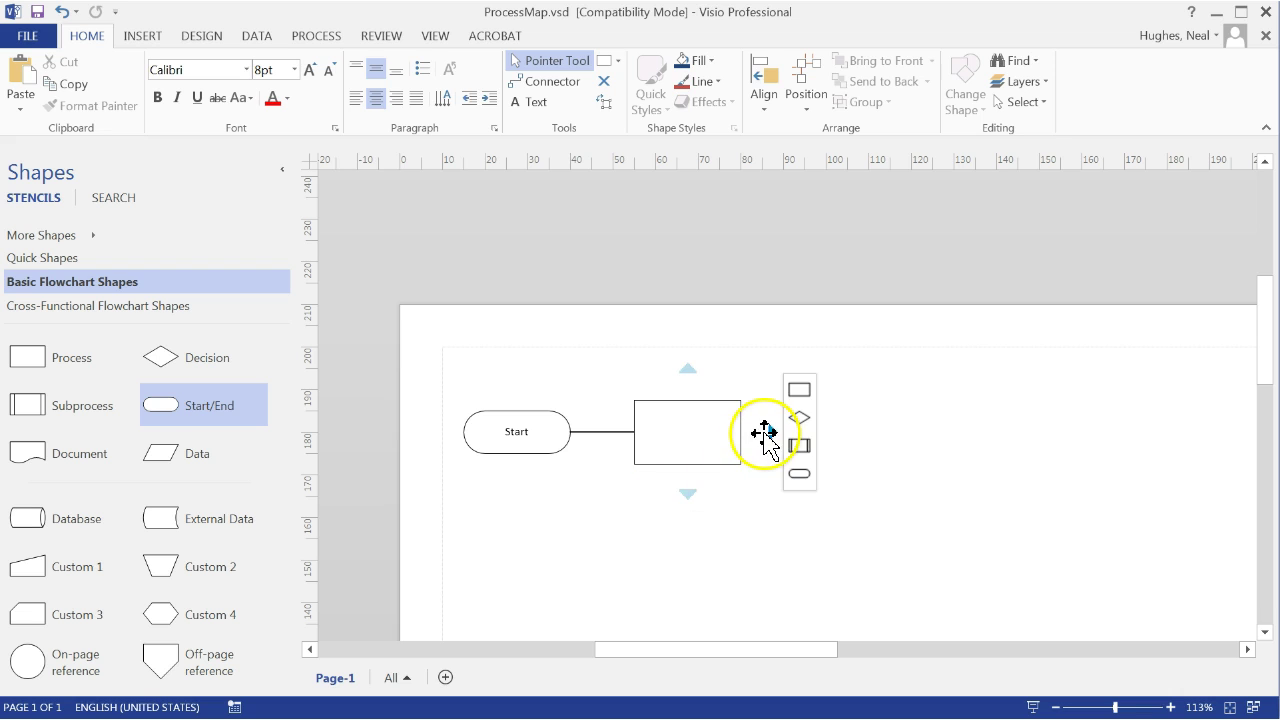
{"action": "left_click", "coordinate": [767, 432]}
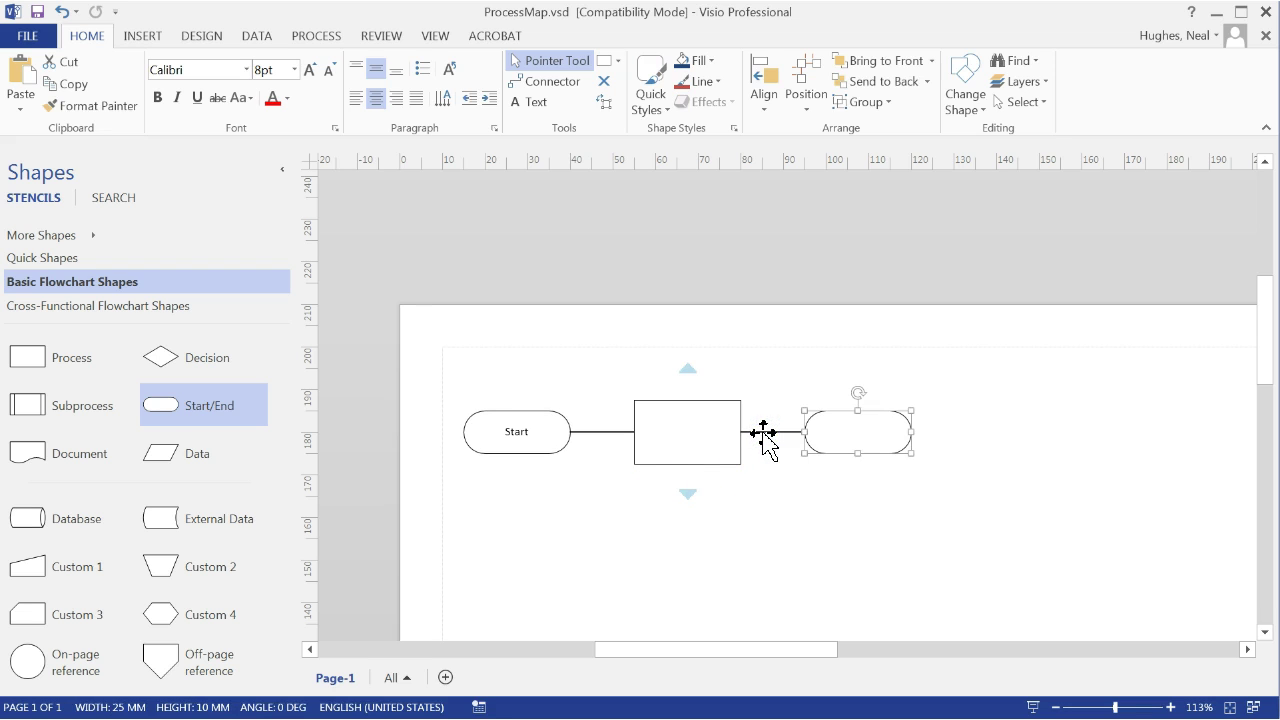
{"action": "mouse_move", "coordinate": [680, 494]}
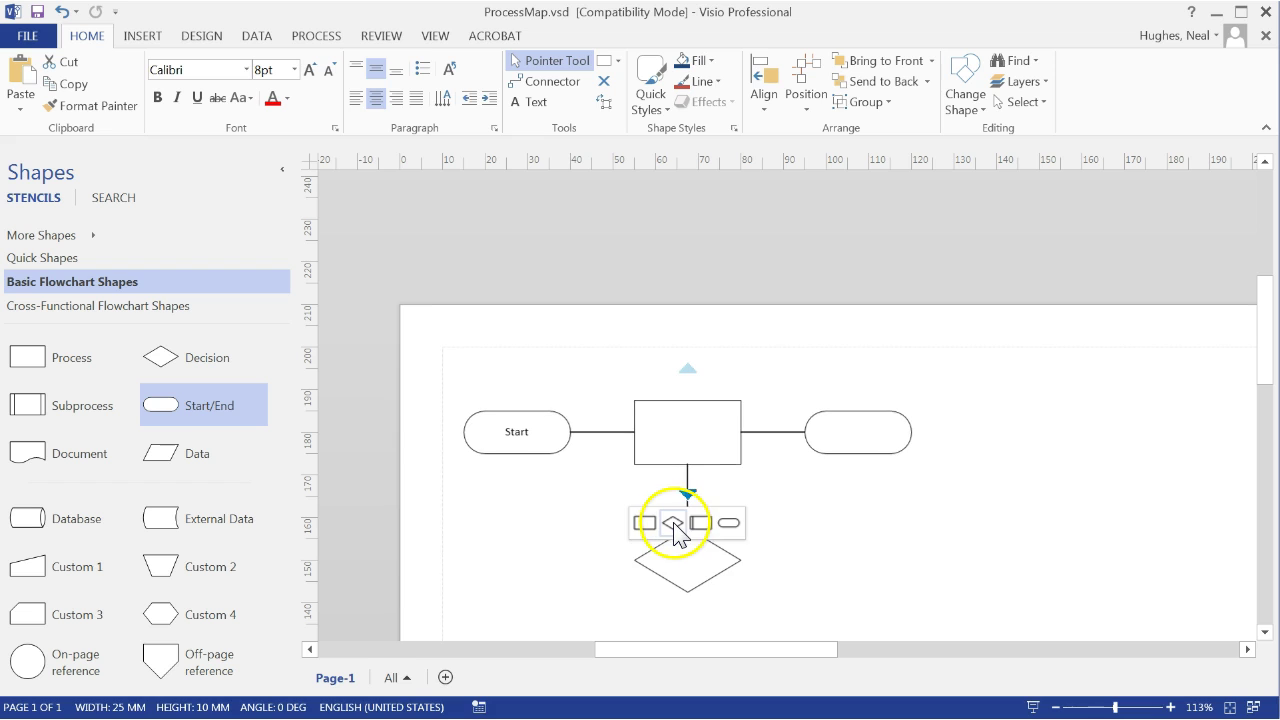
{"action": "left_click", "coordinate": [673, 521]}
{"action": "mouse_move", "coordinate": [770, 552]}
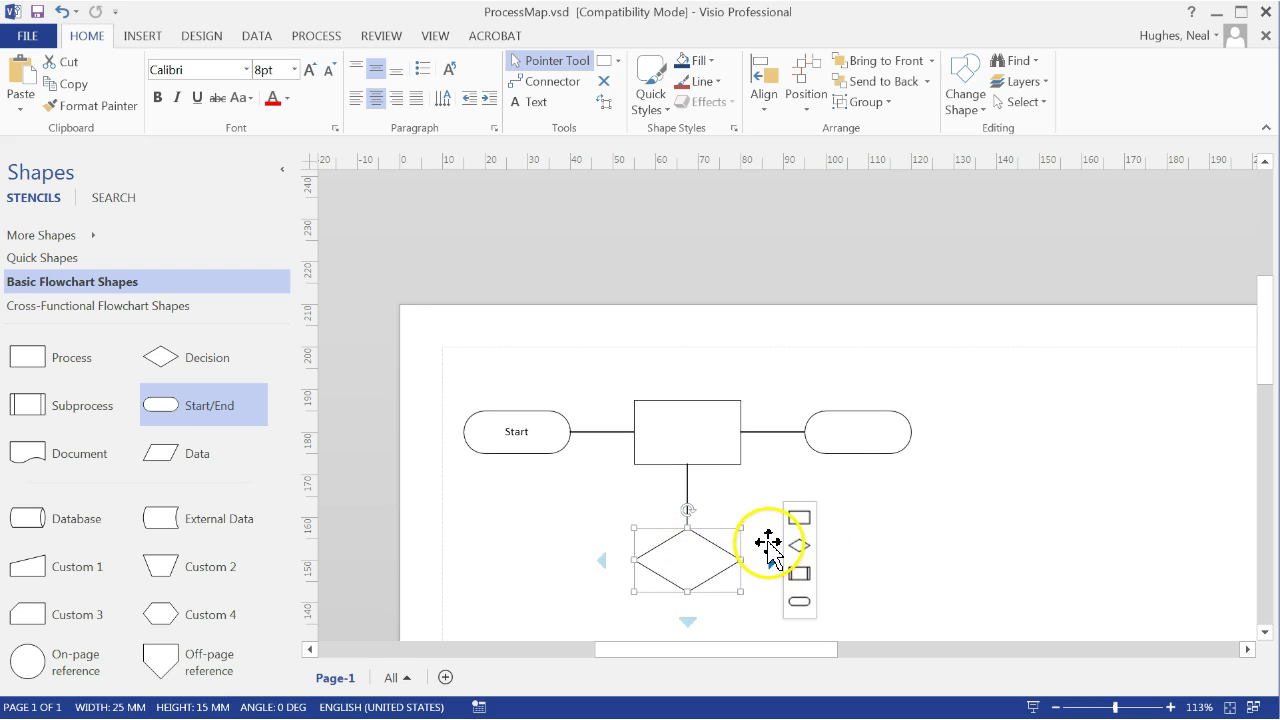
{"action": "left_click", "coordinate": [799, 601]}
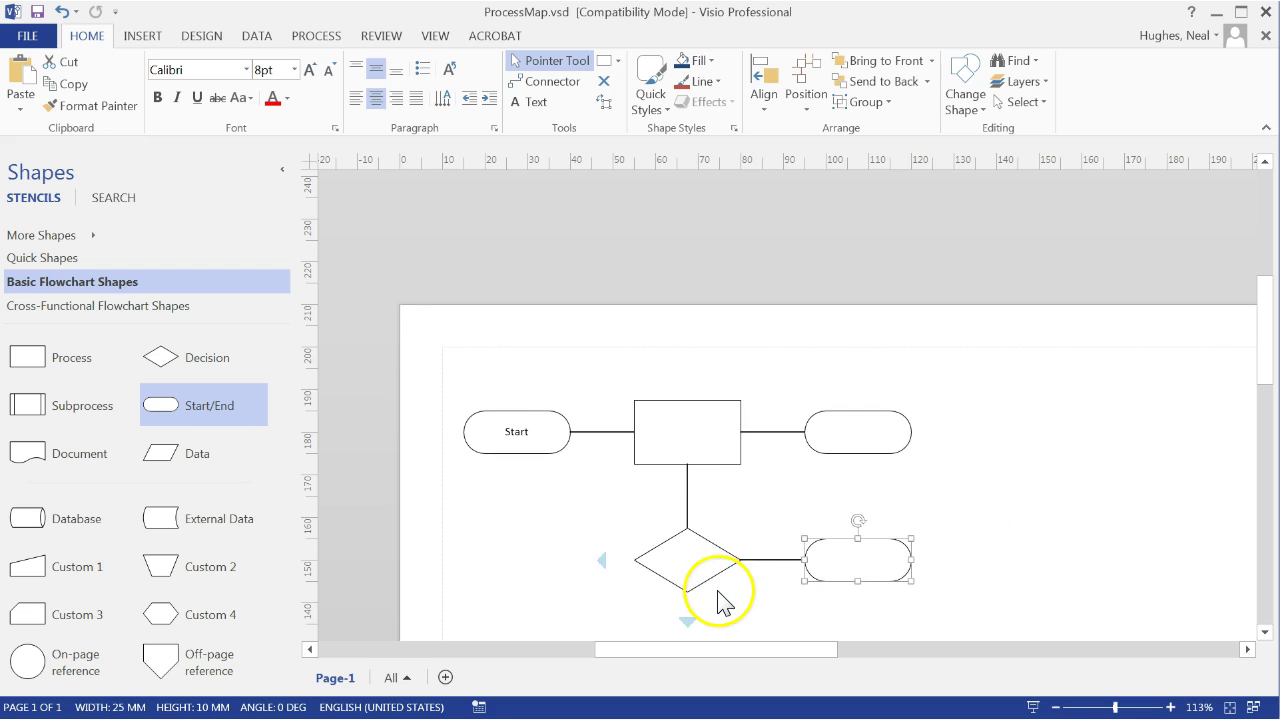
{"action": "scroll", "coordinate": [718, 597], "scroll_direction": "down", "scroll_amount": 1}
{"action": "mouse_move", "coordinate": [686, 586]}
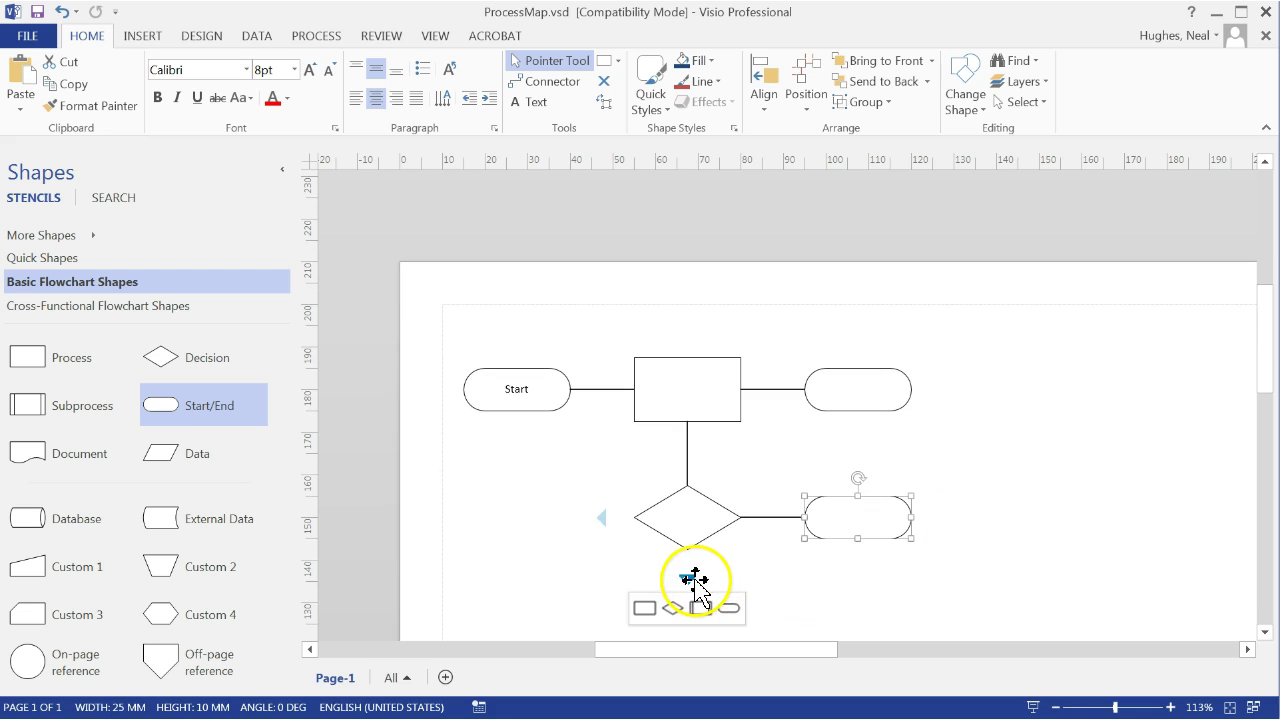
{"action": "left_click", "coordinate": [648, 607]}
{"action": "scroll", "coordinate": [874, 557], "scroll_direction": "down", "scroll_amount": 1}
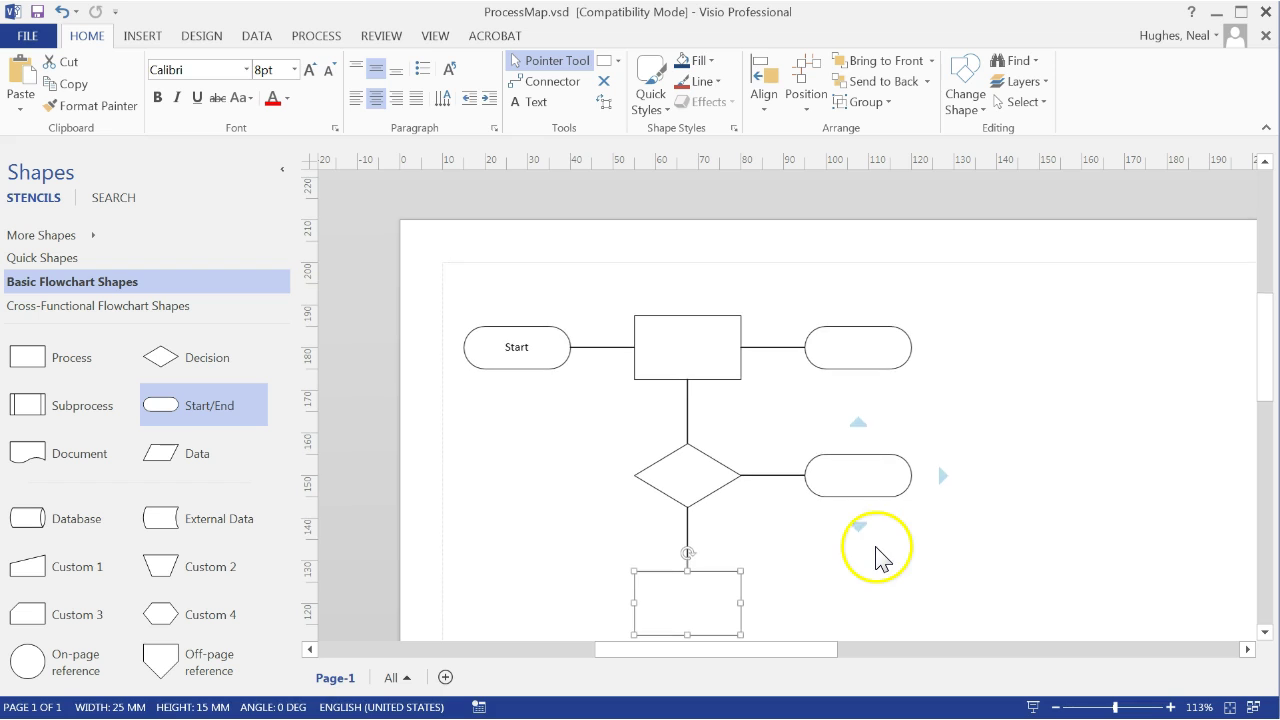
- Label the top rectangle 'Process'
{"action": "double_click", "coordinate": [689, 349]}
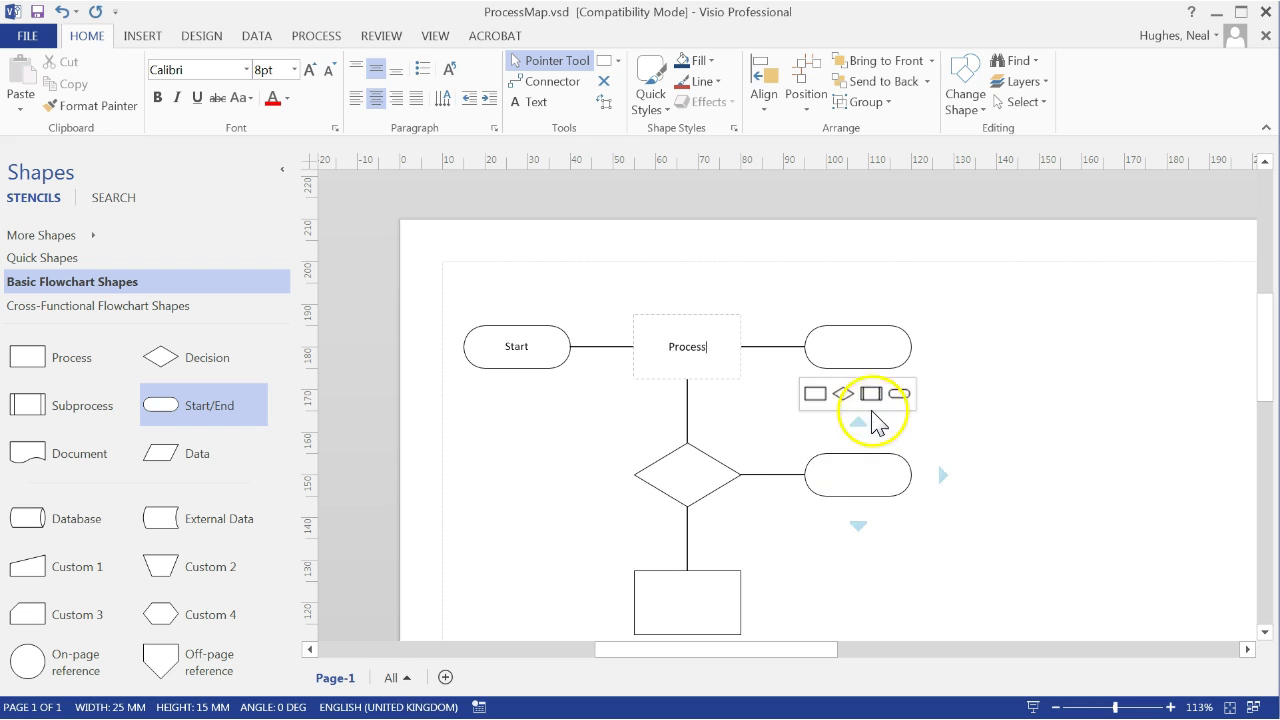
{"action": "left_click", "coordinate": [719, 246]}
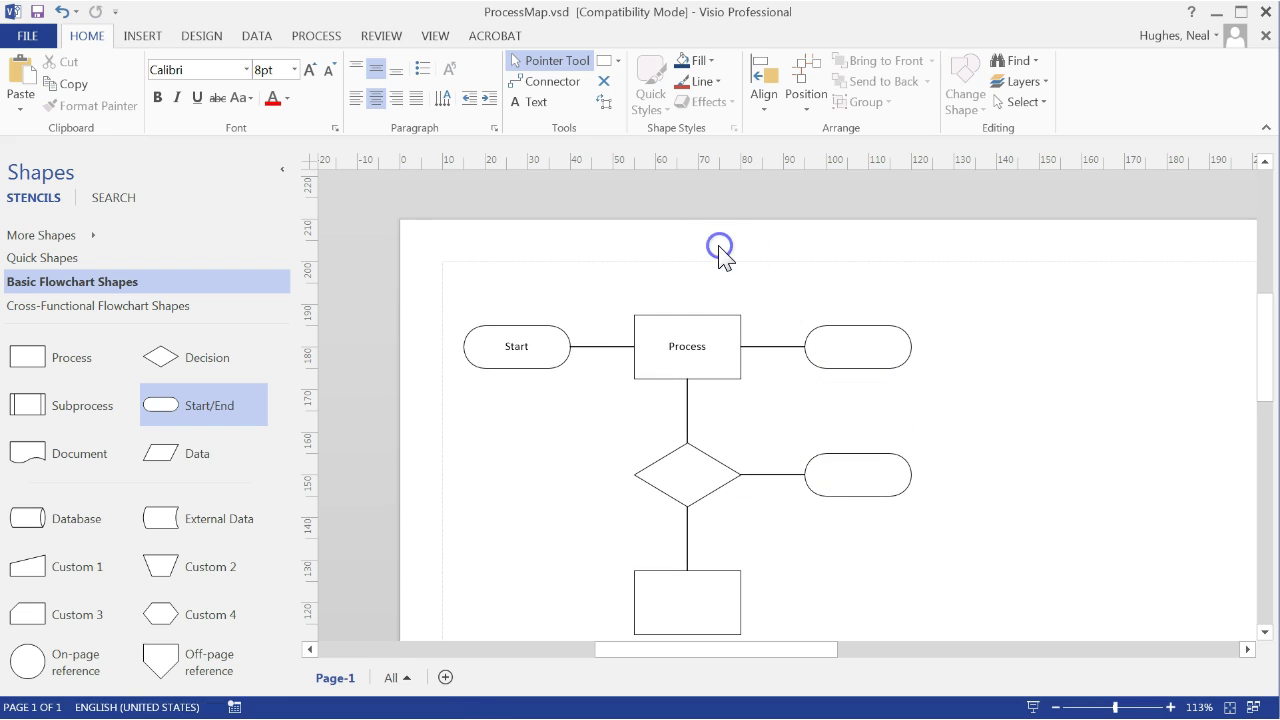
{"action": "left_click", "coordinate": [688, 322]}
- Grow the Start label's font to 14 pt
{"action": "left_click", "coordinate": [551, 335]}
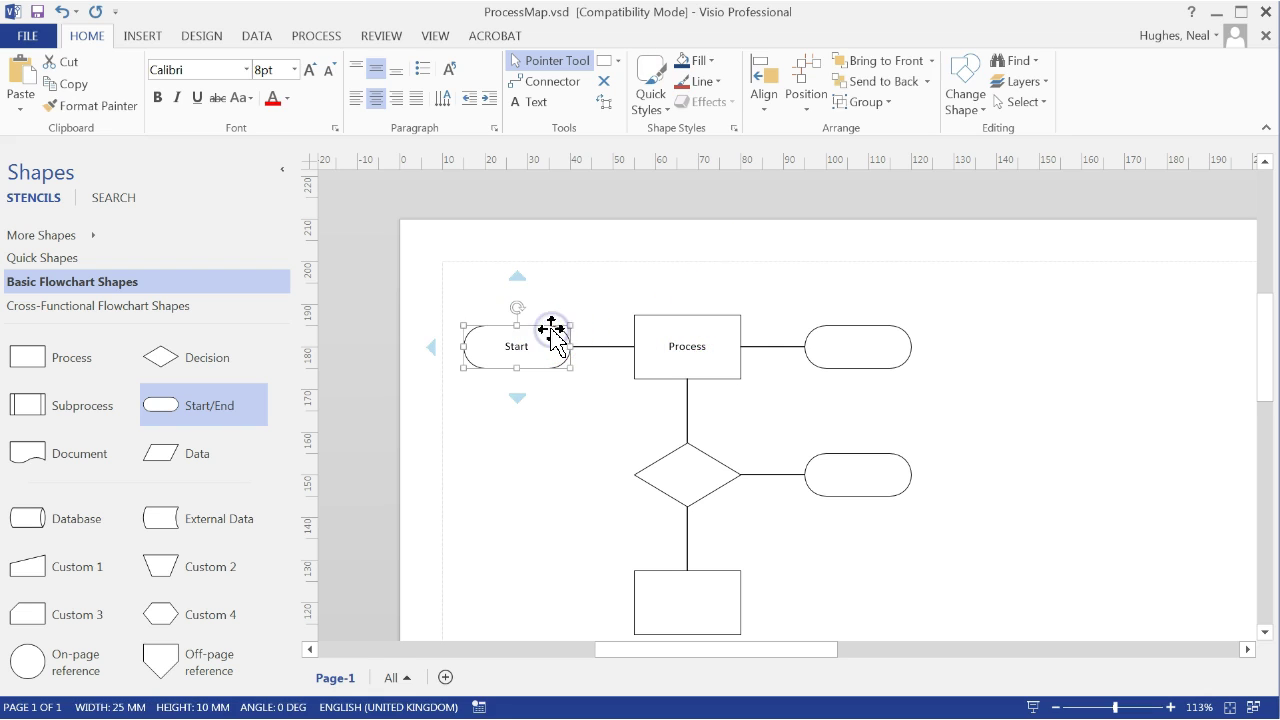
{"action": "left_click", "coordinate": [578, 302]}
{"action": "mouse_move", "coordinate": [578, 302]}
{"action": "left_mouse_down"}
{"action": "mouse_move", "coordinate": [580, 257]}
{"action": "mouse_move", "coordinate": [523, 346]}
{"action": "left_mouse_up"}
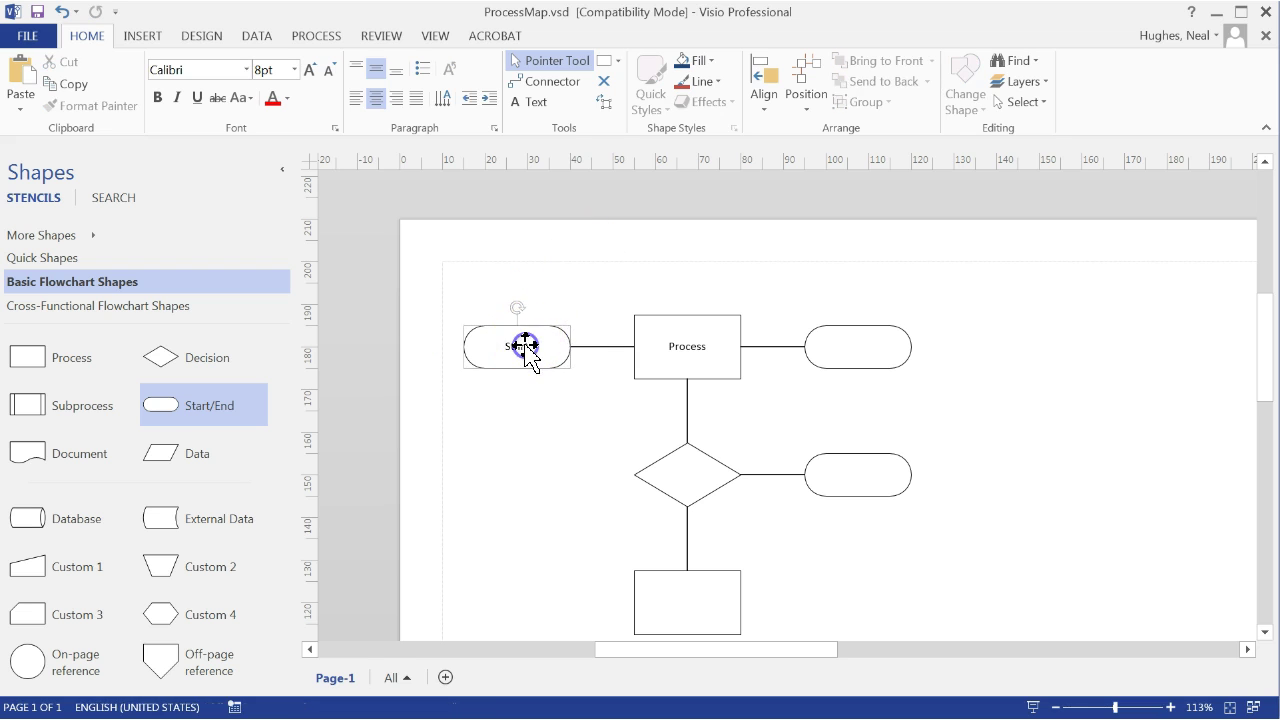
{"action": "double_click", "coordinate": [524, 346]}
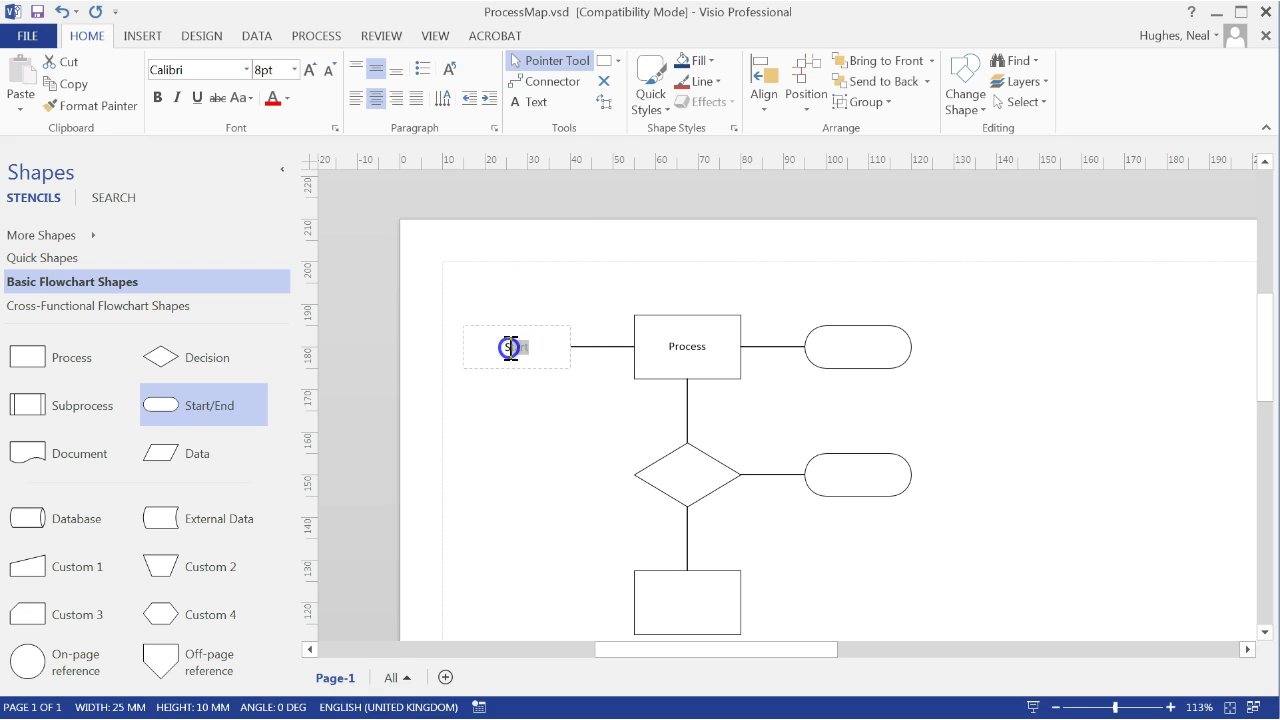
{"action": "left_click", "coordinate": [308, 69]}
{"action": "left_click", "coordinate": [306, 69]}
{"action": "double_click", "coordinate": [305, 68]}
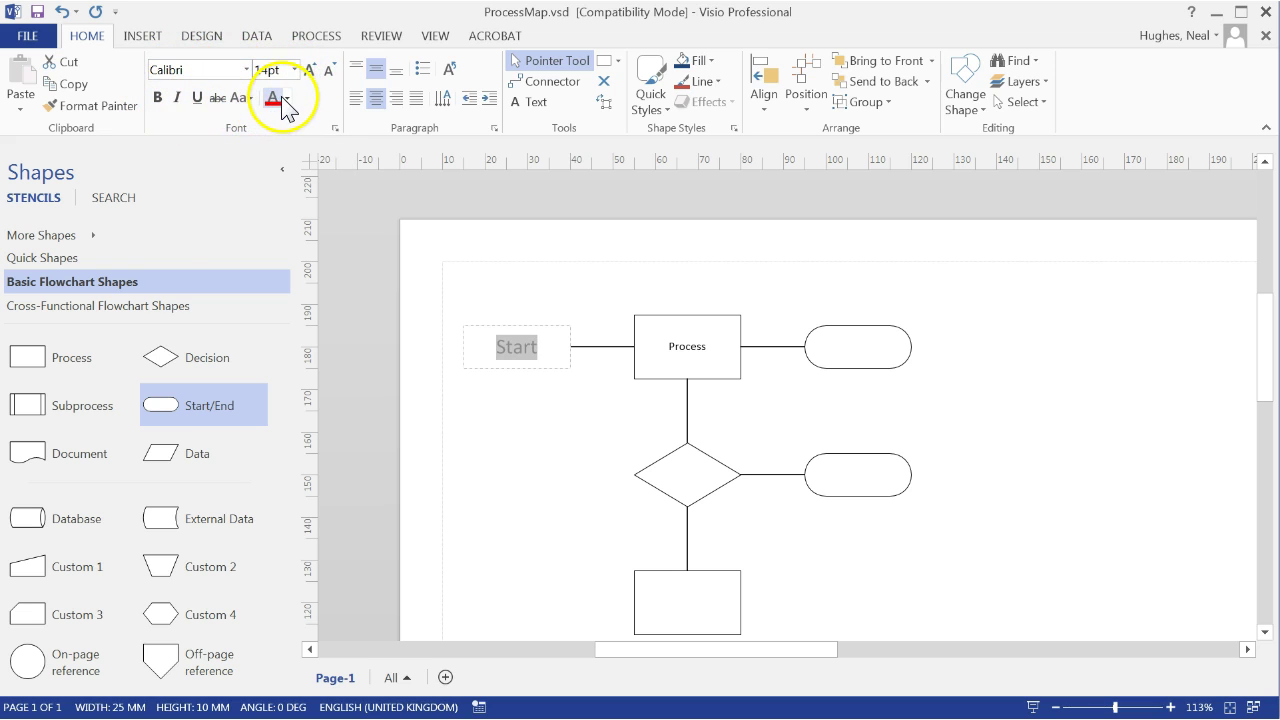
{"action": "left_click", "coordinate": [527, 291]}
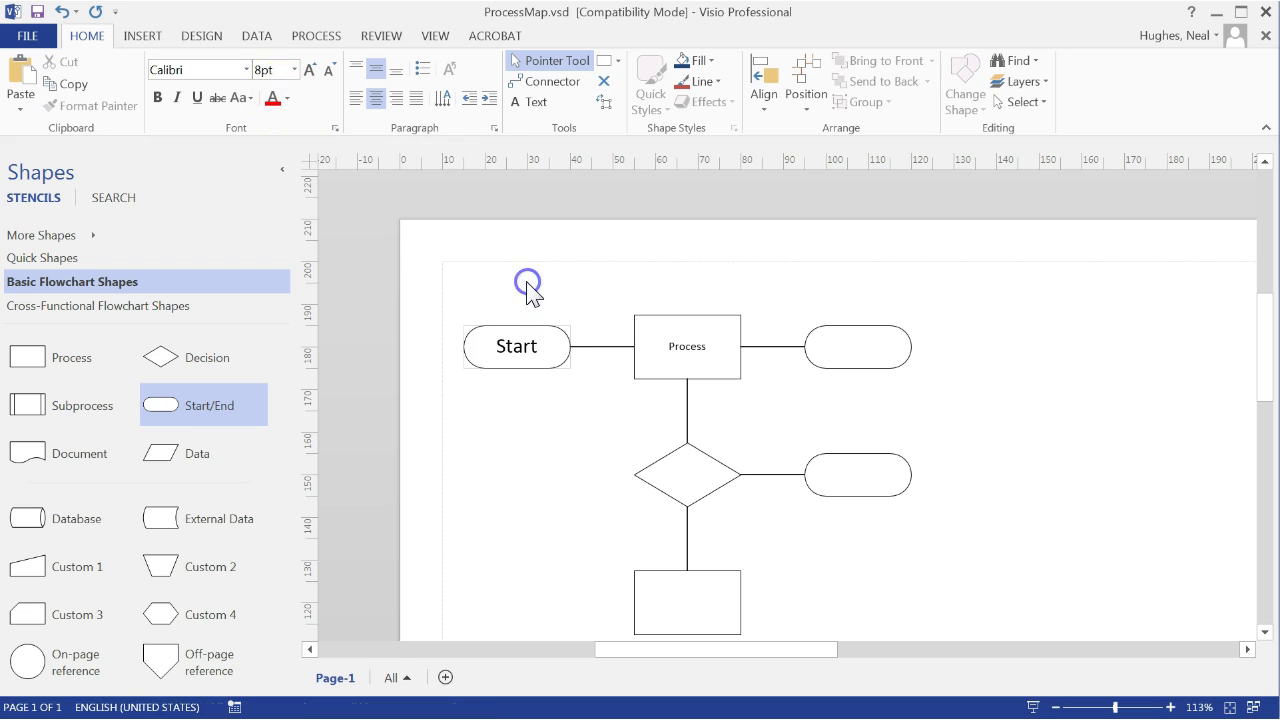
- Give the Start terminator a light green fill and a dark green outline
{"action": "left_click", "coordinate": [559, 363]}
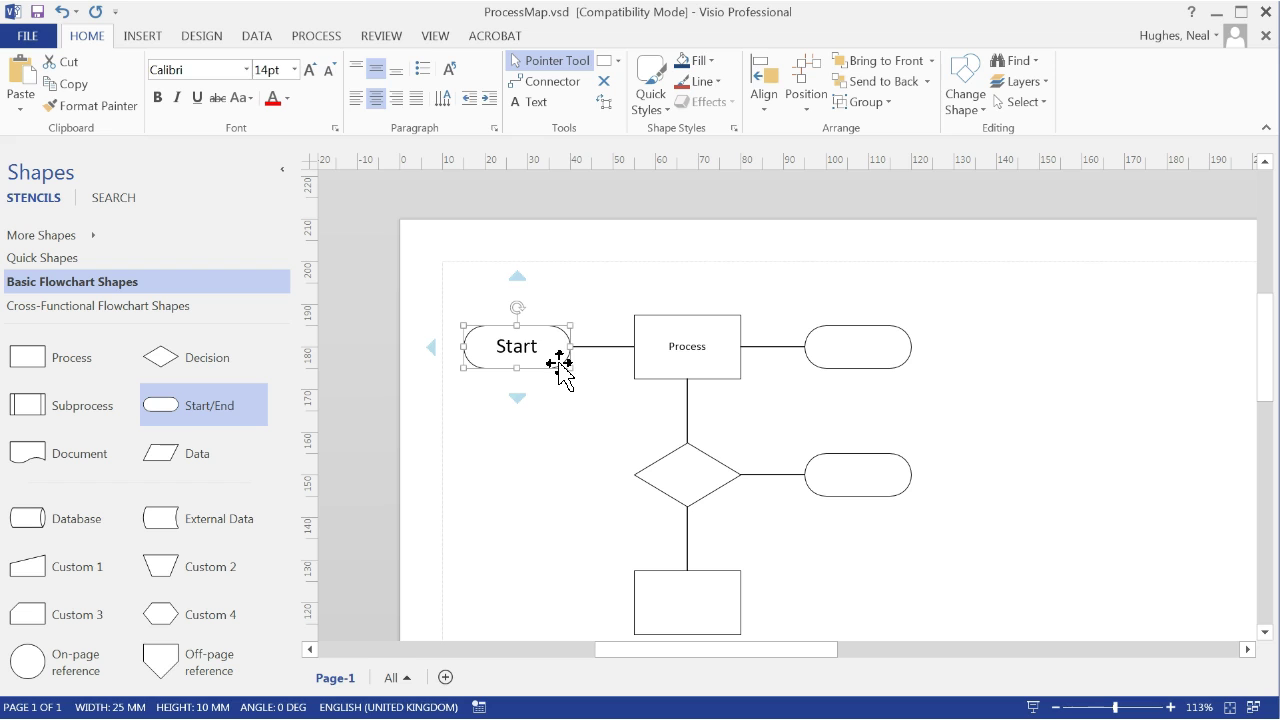
{"action": "left_click", "coordinate": [711, 62]}
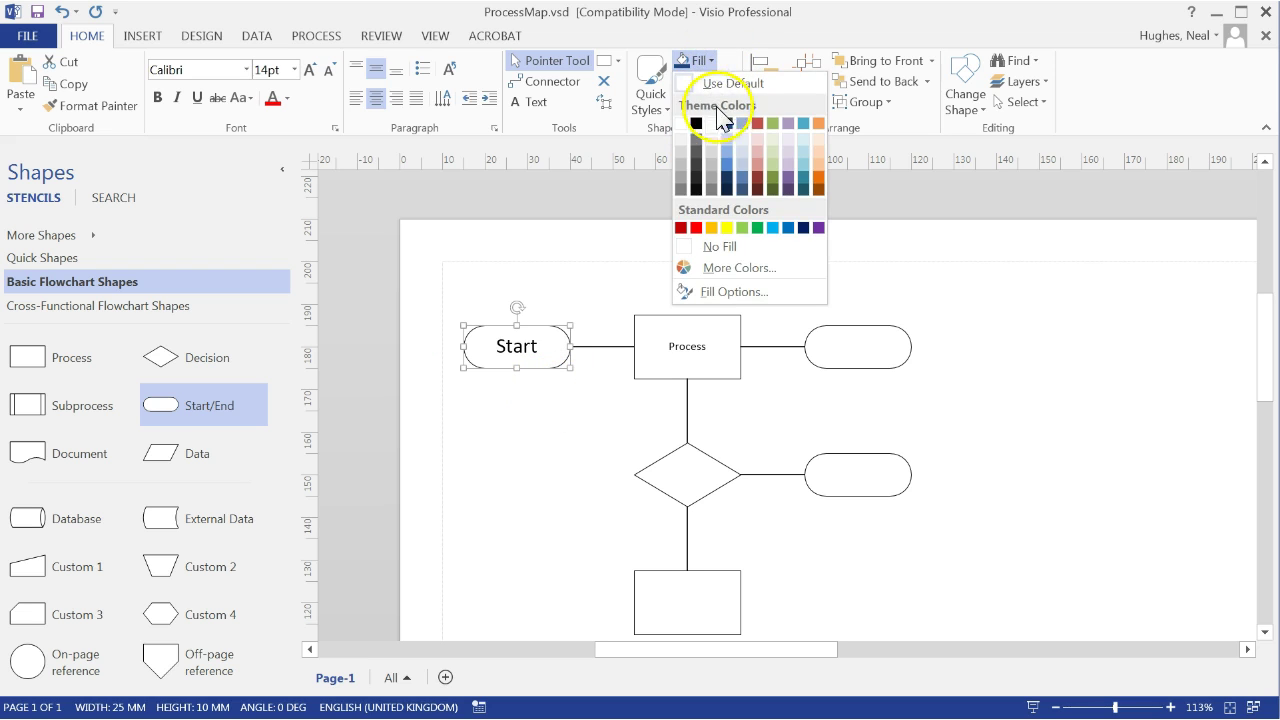
{"action": "left_click", "coordinate": [772, 152]}
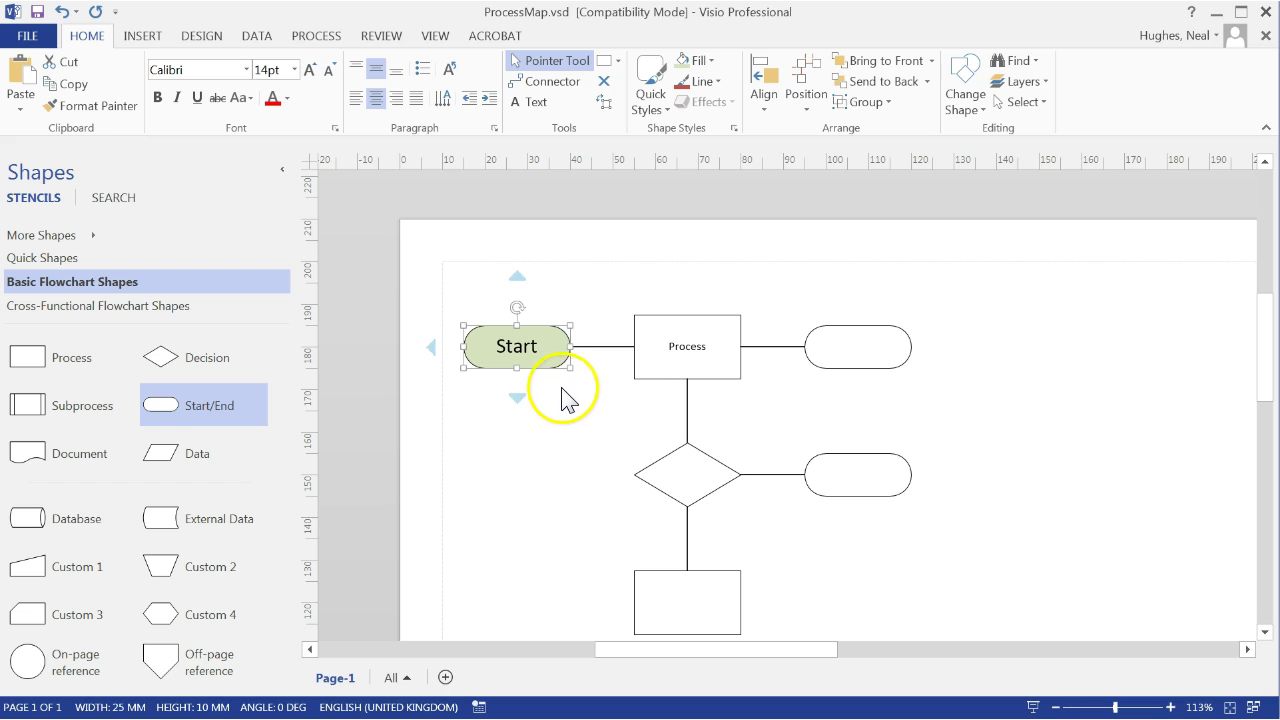
{"action": "left_click", "coordinate": [712, 82]}
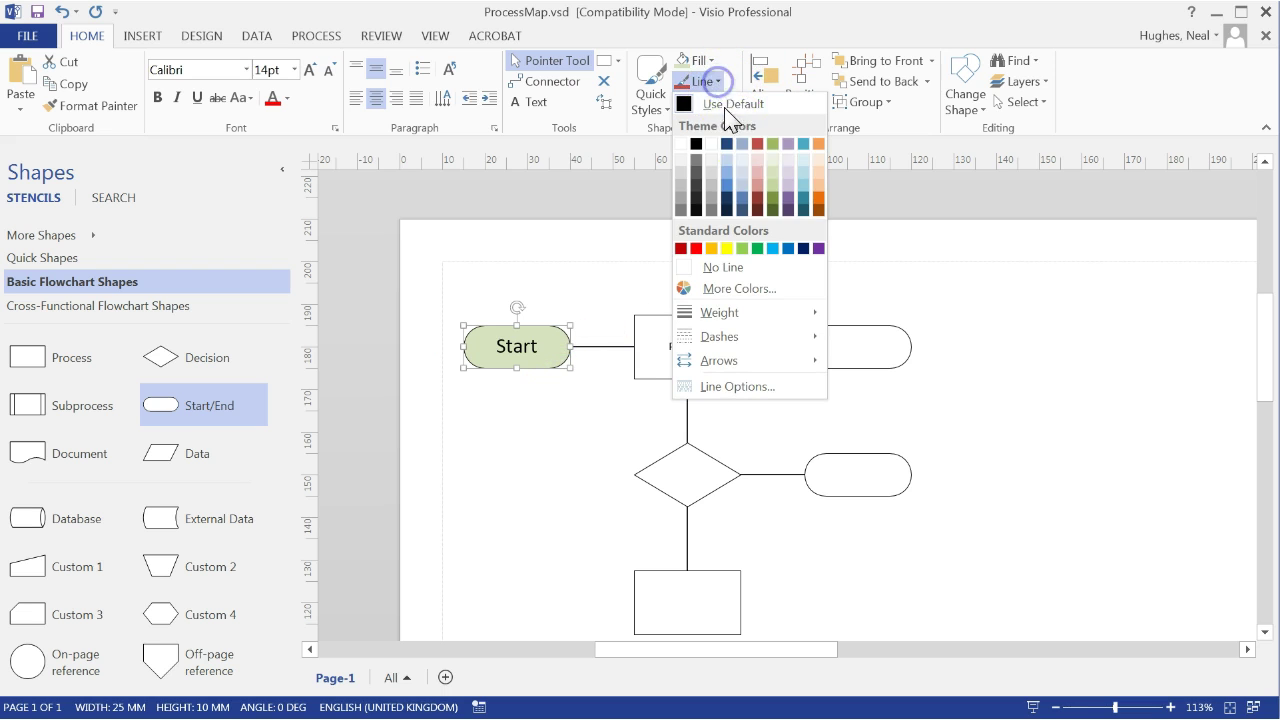
{"action": "left_click", "coordinate": [771, 207]}
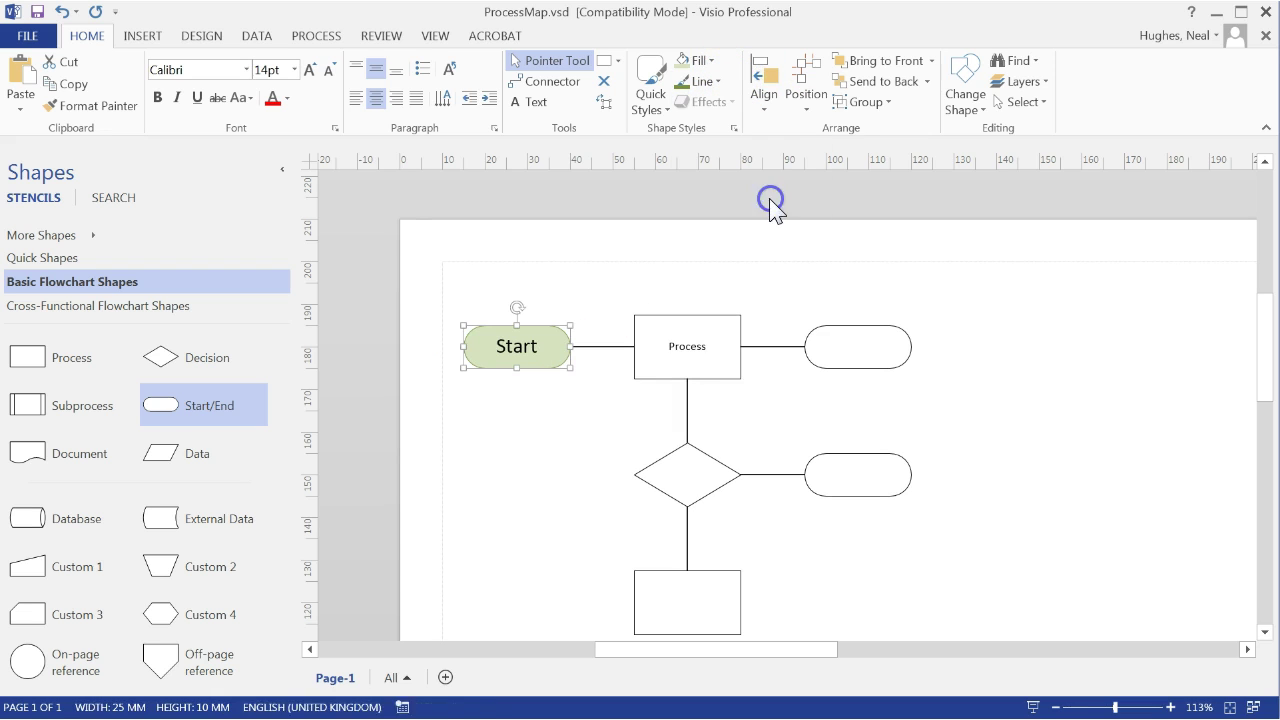
{"action": "left_click", "coordinate": [551, 423]}
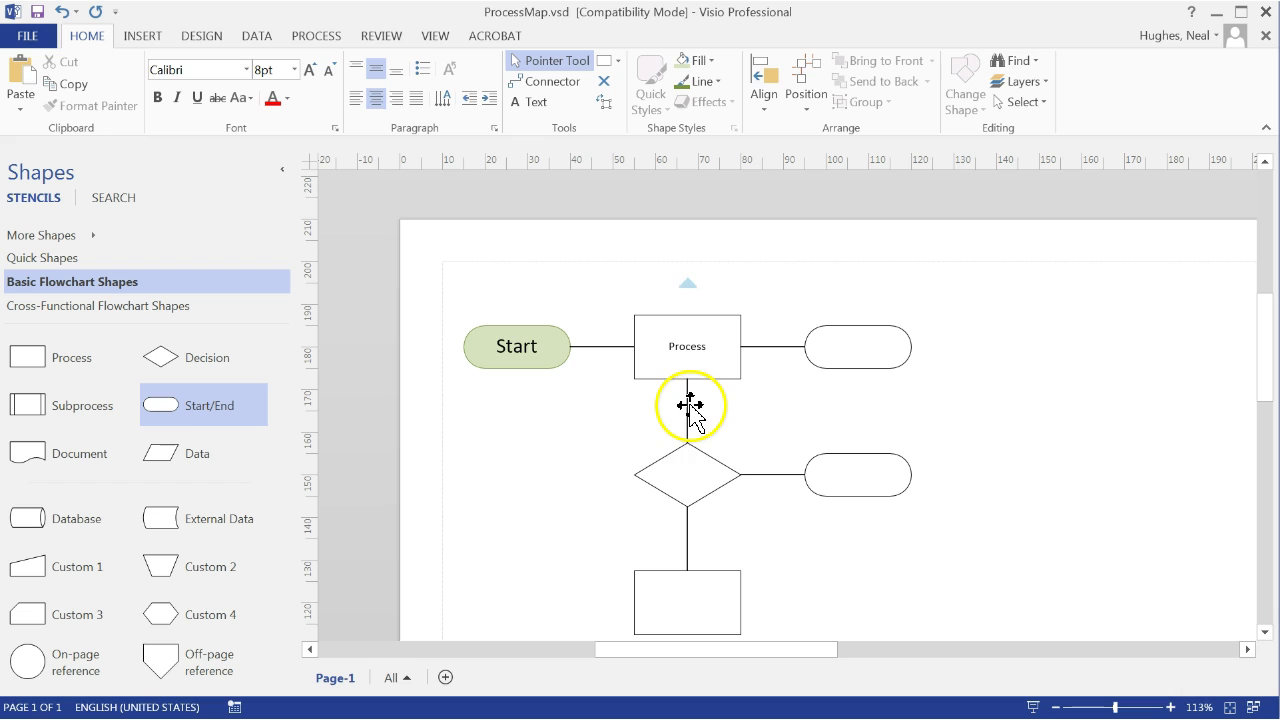
- Add a right-end arrowhead to the Start–Process connector
{"action": "left_click", "coordinate": [598, 347]}
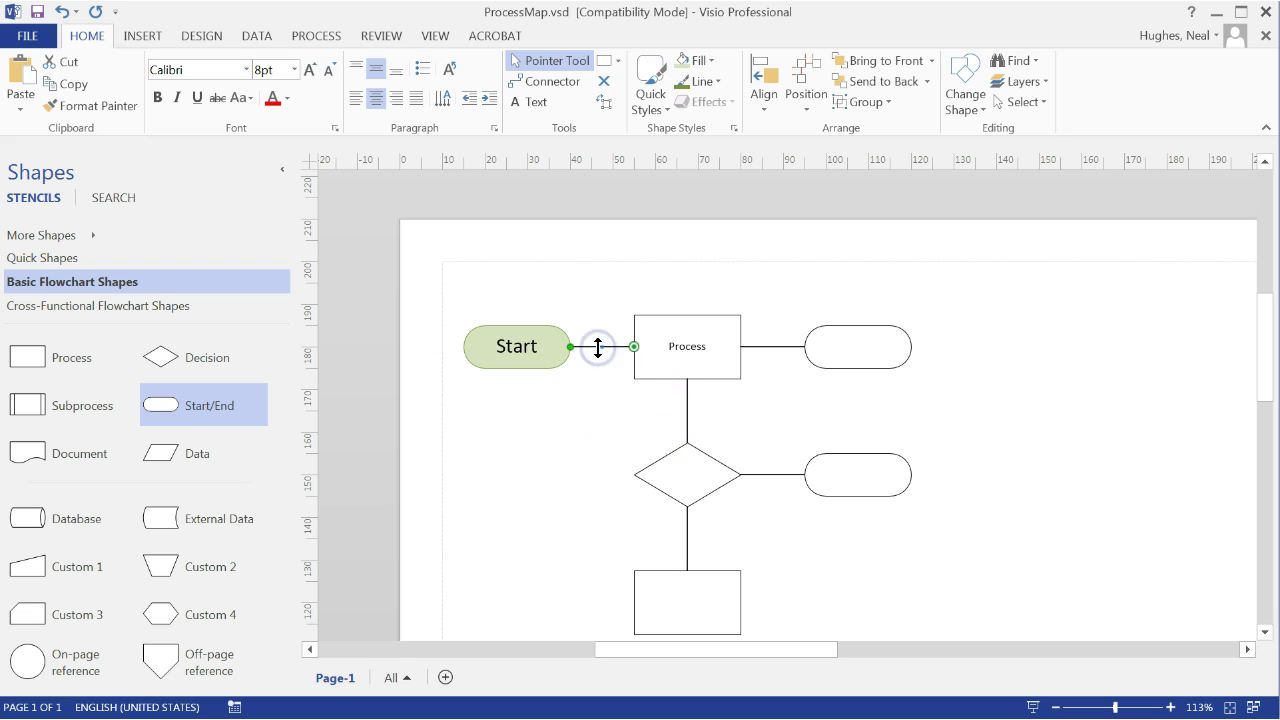
{"action": "left_click", "coordinate": [712, 82]}
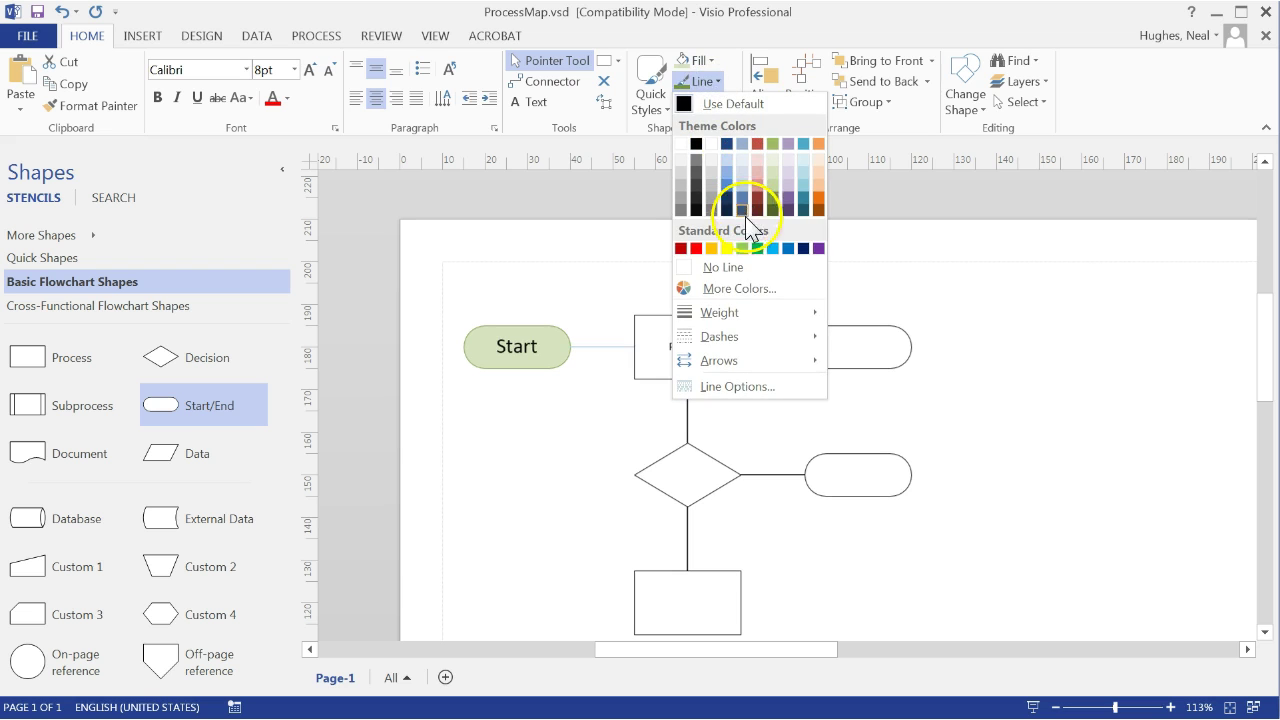
{"action": "mouse_move", "coordinate": [783, 374]}
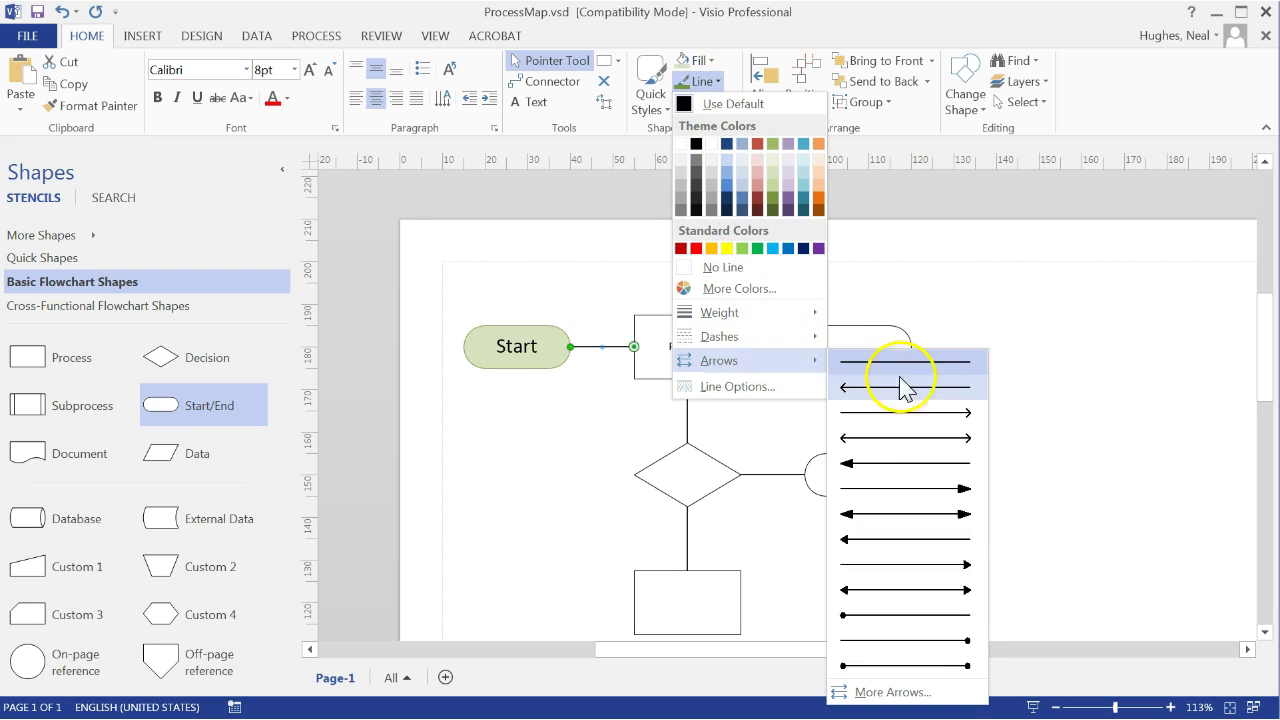
{"action": "left_click", "coordinate": [958, 568]}
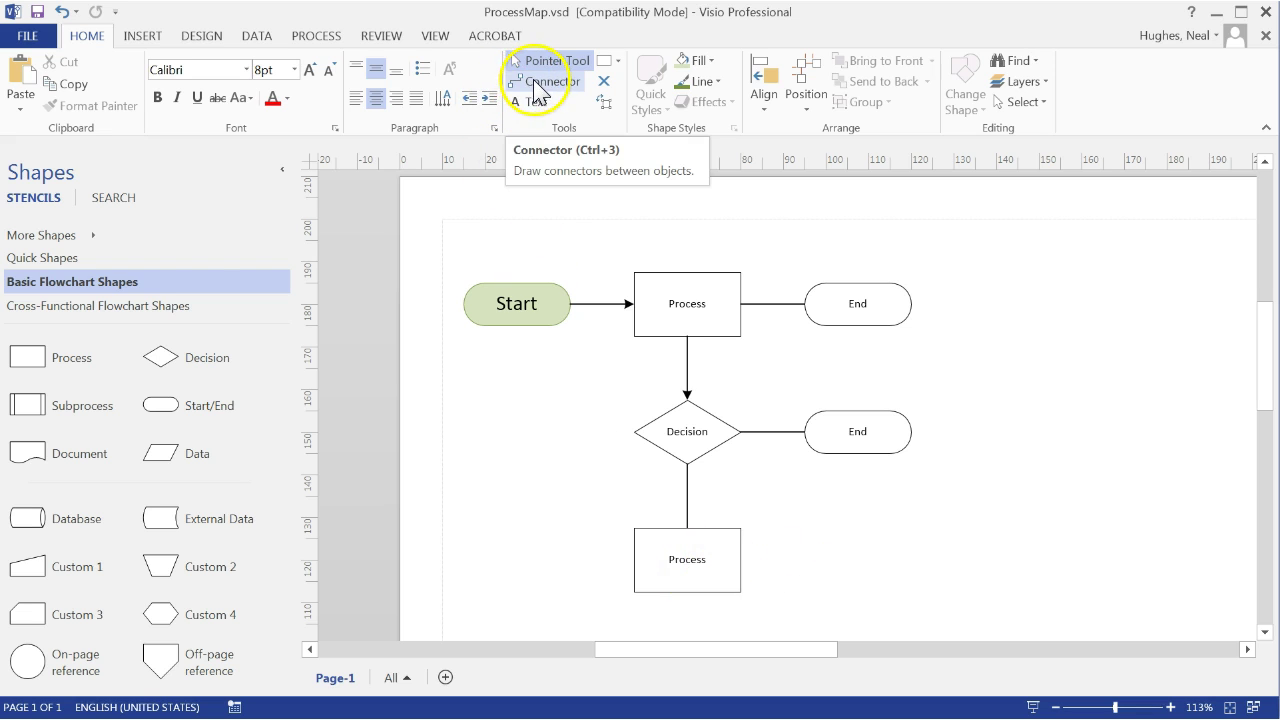
- Draw a connector from the lower Process box to the bottom of the lower End shape
{"action": "left_click", "coordinate": [540, 82]}
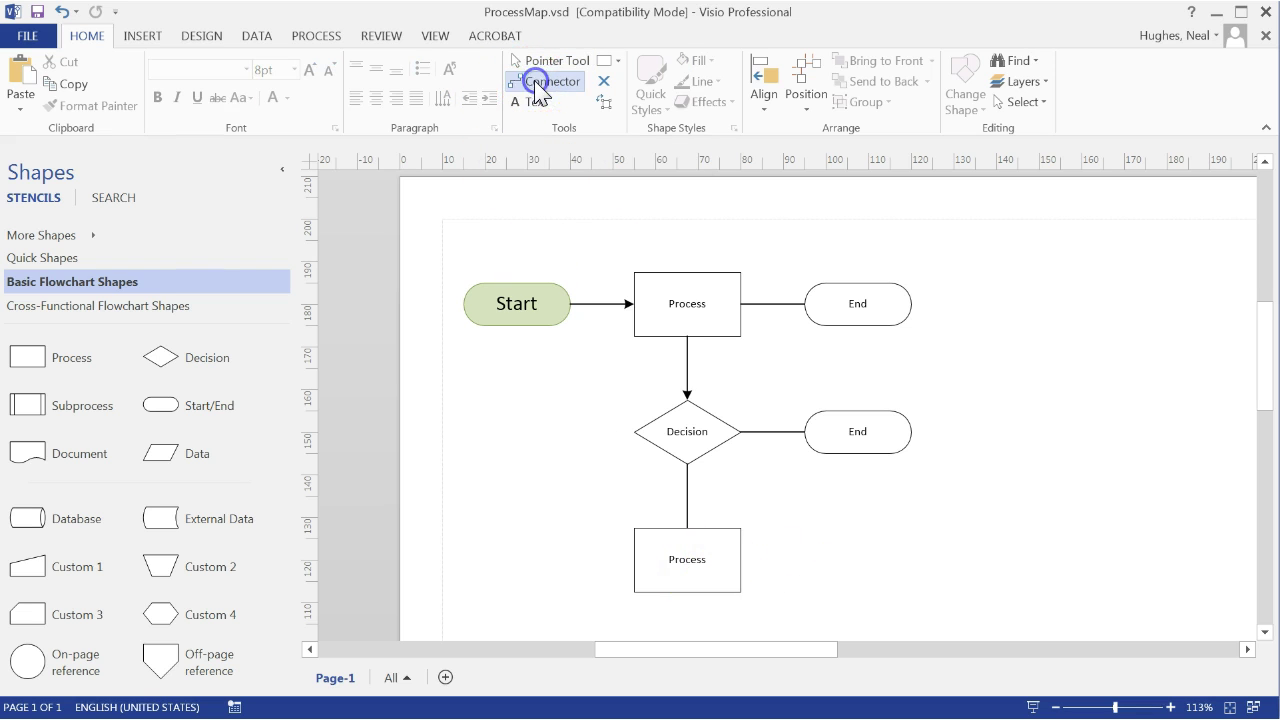
{"action": "left_click", "coordinate": [740, 561]}
{"action": "left_click_drag", "start_coordinate": [740, 561], "coordinate": [892, 590]}
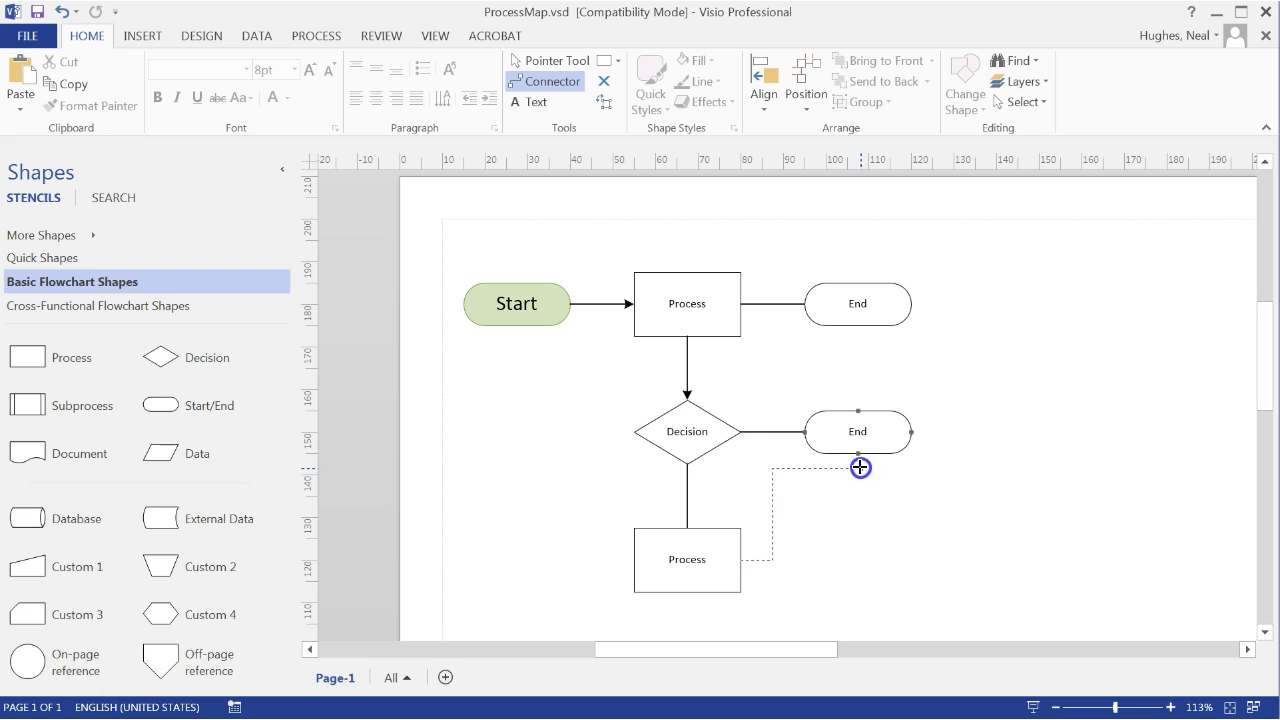
{"action": "left_click_drag", "start_coordinate": [857, 455], "coordinate": [857, 455]}
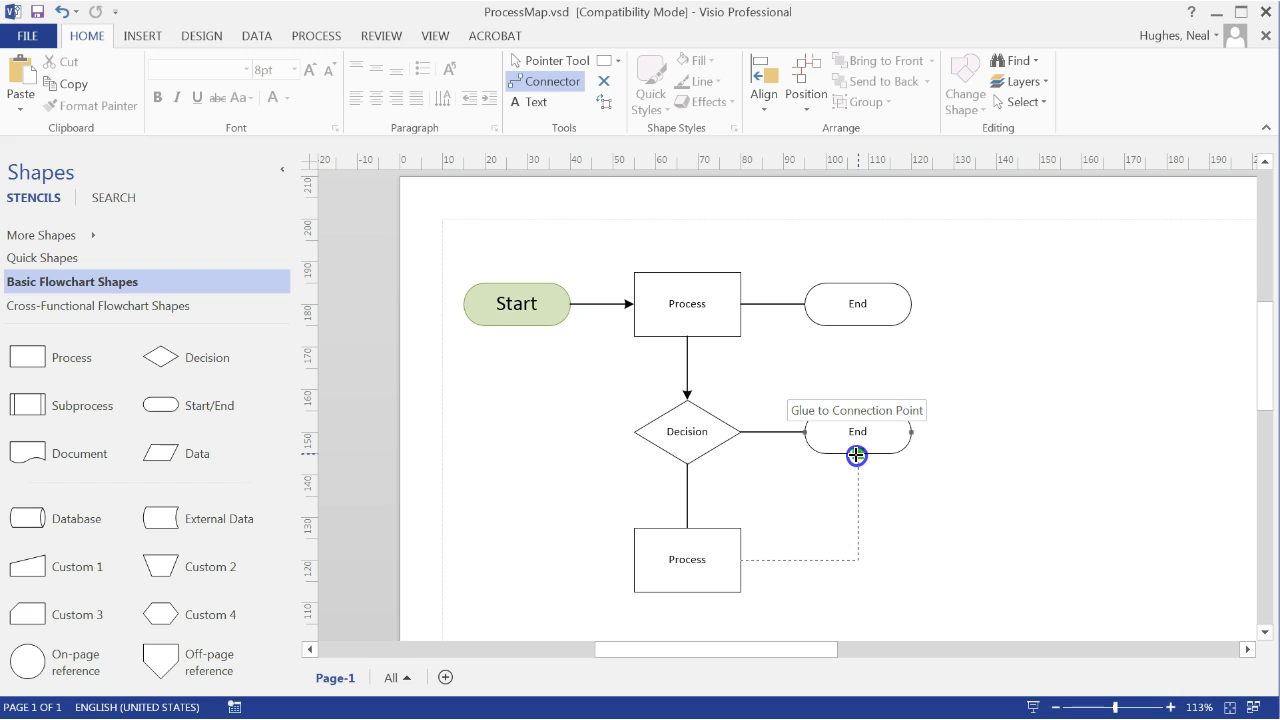
{"action": "left_click_drag", "start_coordinate": [857, 455], "coordinate": [857, 455]}
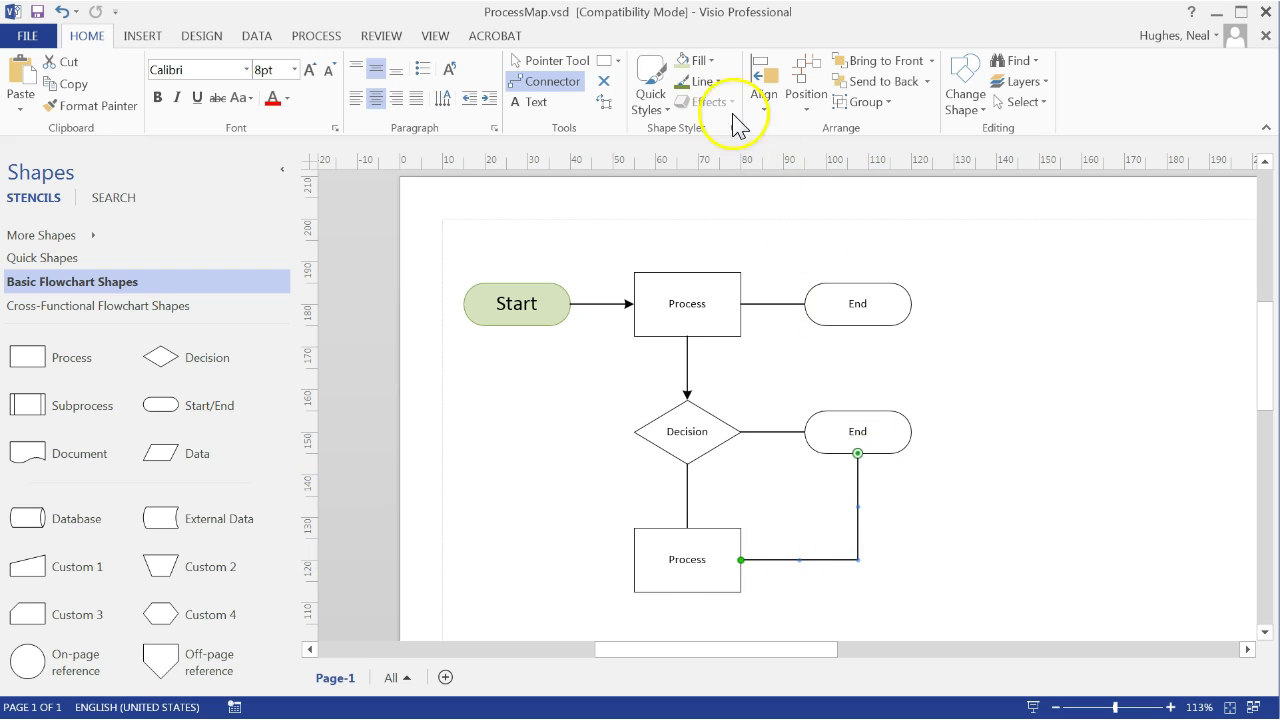
- Give the new connector an arrowhead pointing into End
{"action": "left_click", "coordinate": [716, 86]}
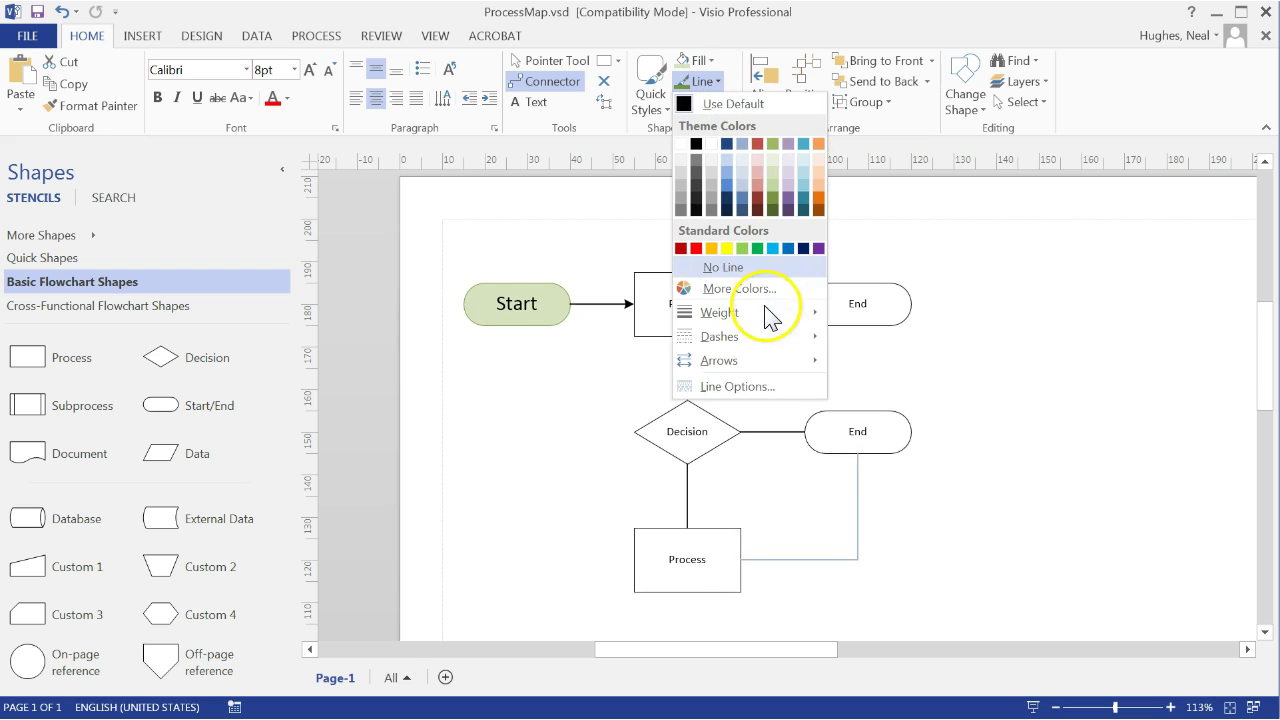
{"action": "mouse_move", "coordinate": [779, 366]}
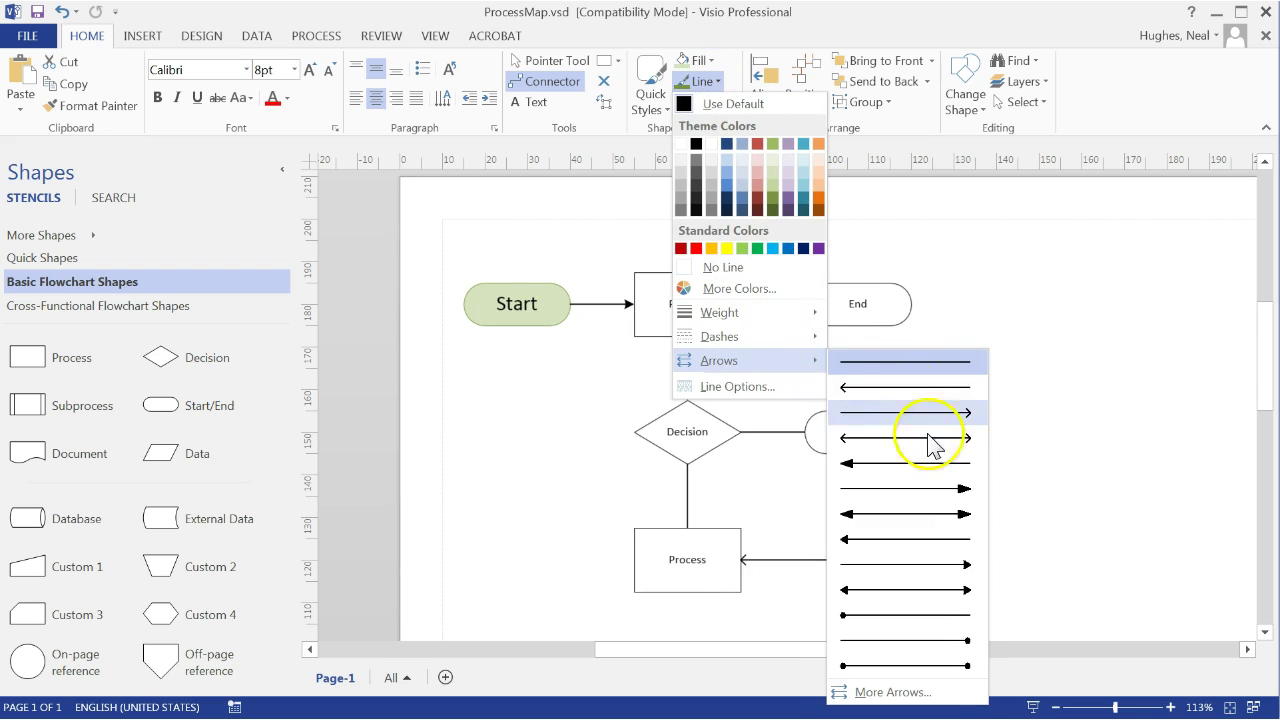
{"action": "left_click", "coordinate": [966, 565]}
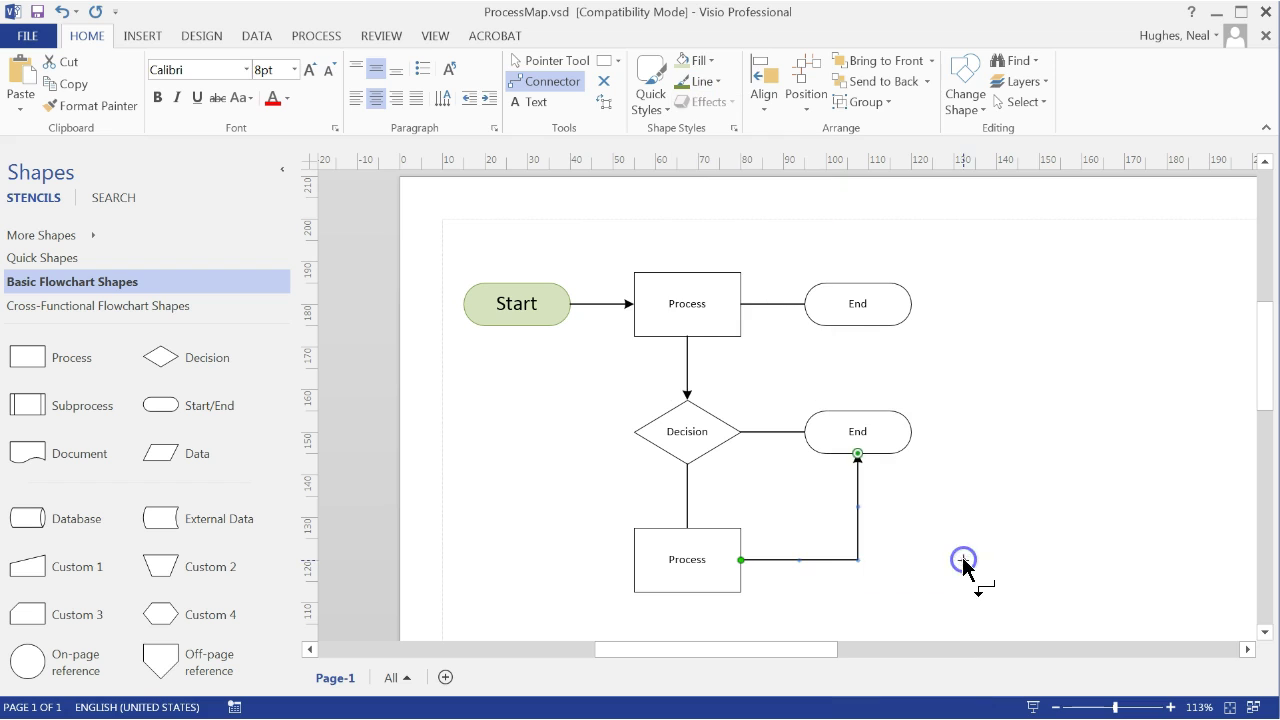
- Deselect the connector and save ProcessMap.vsd
{"action": "left_click", "coordinate": [960, 605]}
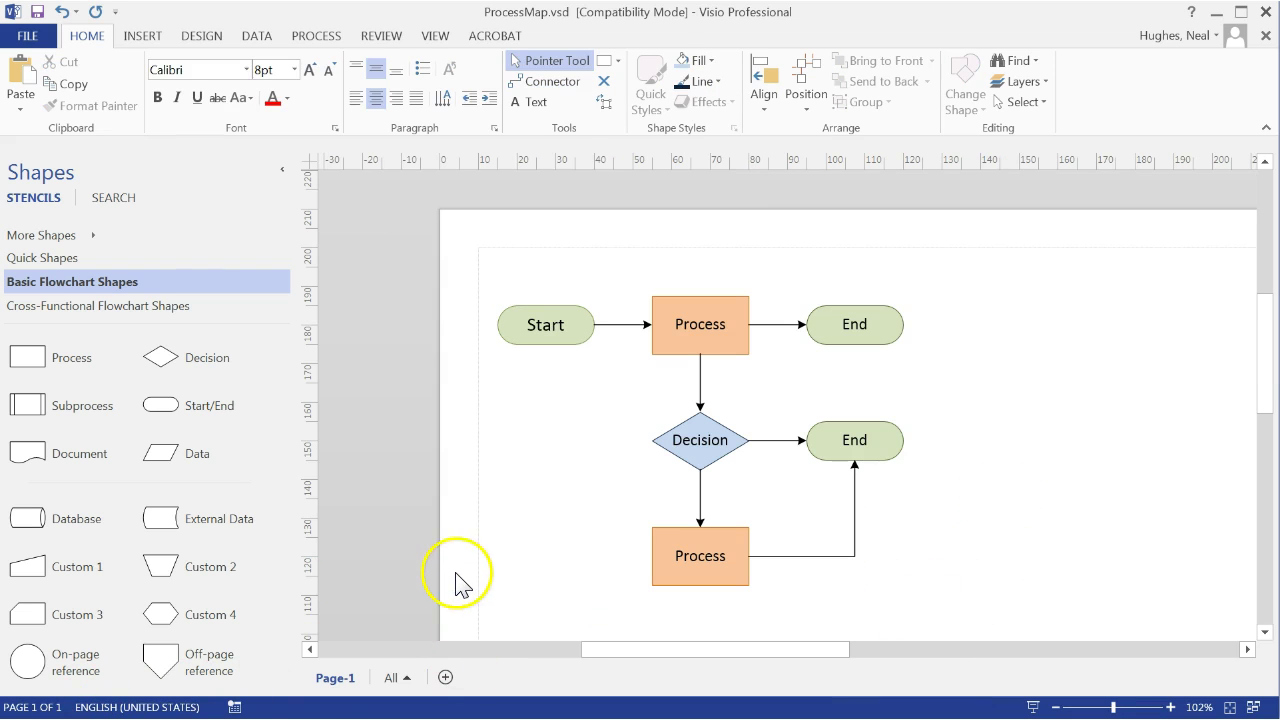
{"action": "left_click", "coordinate": [37, 13]}
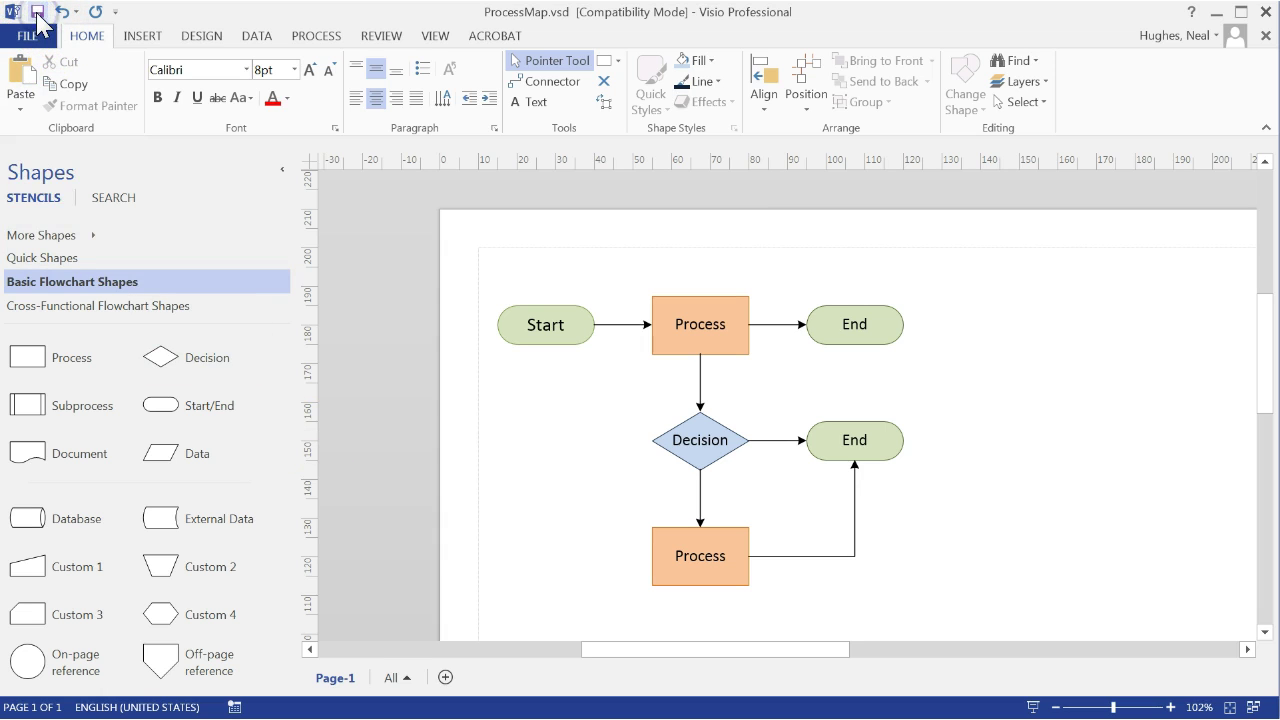